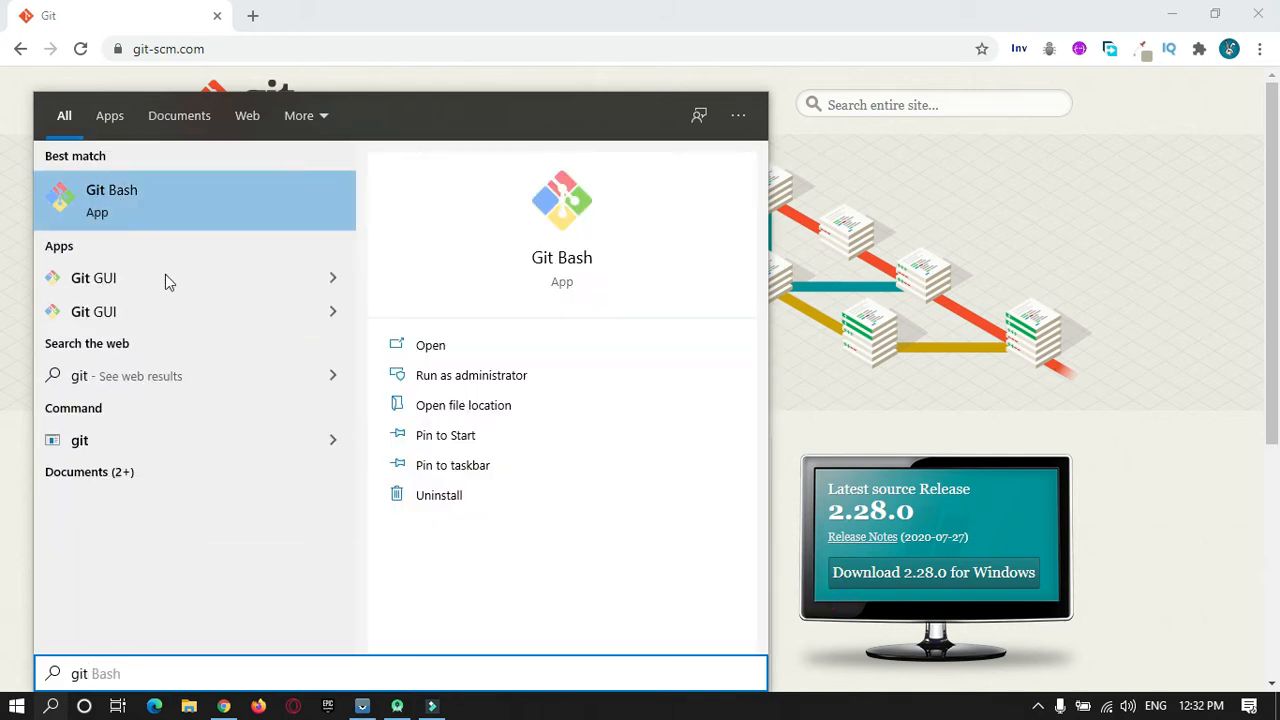
Step: Dismiss the system search, switch to Android Studio, and resize its window to full height and about three quarters of the screen width
click(1196, 215)
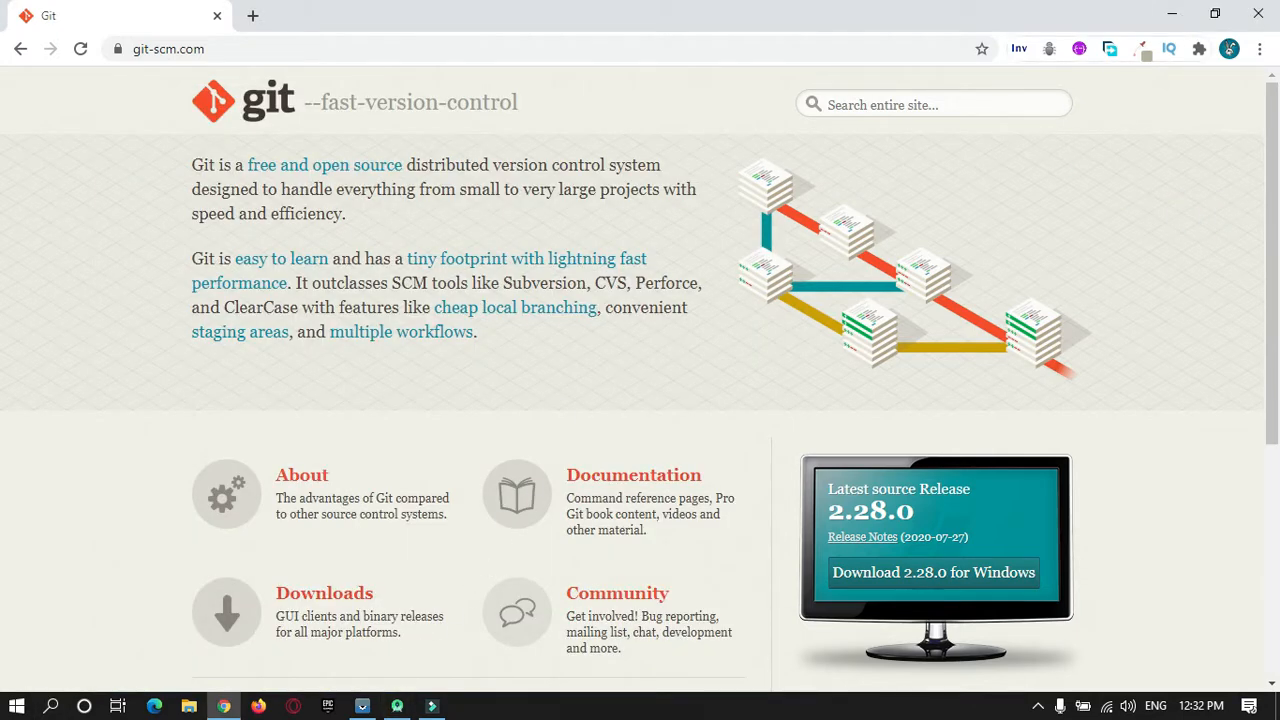
click(397, 707)
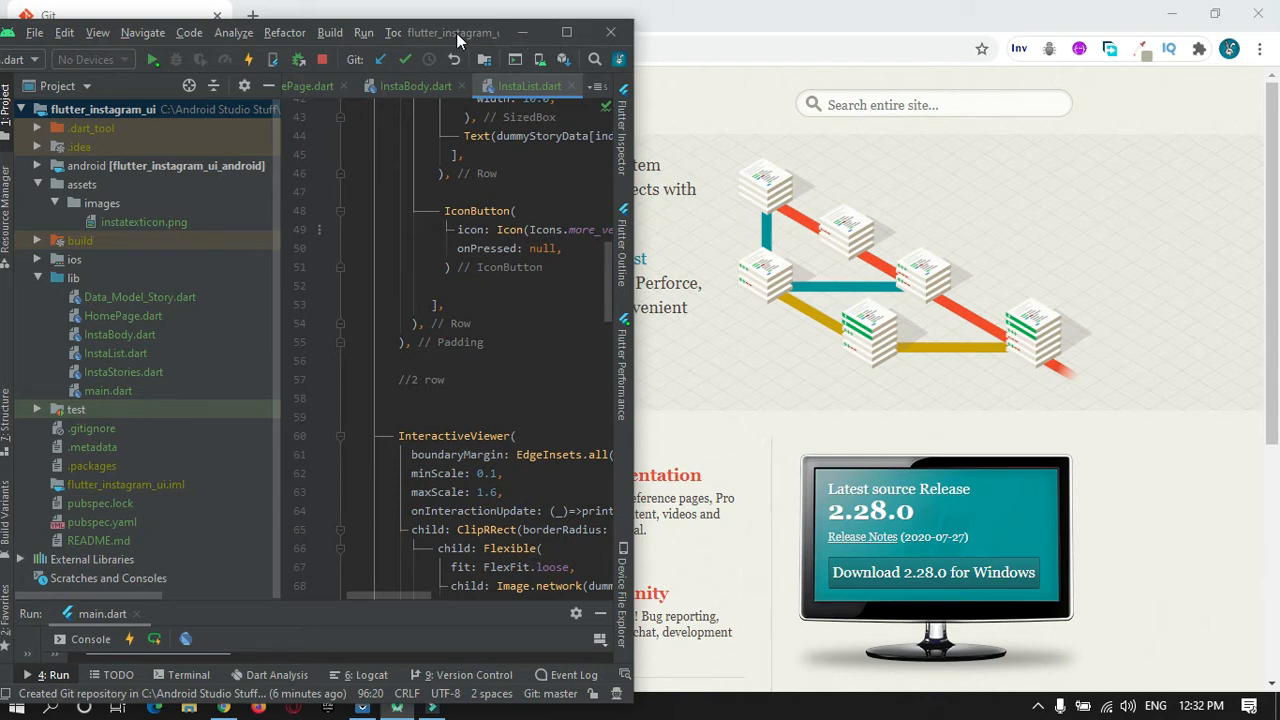
drag(451, 31, 2, 2)
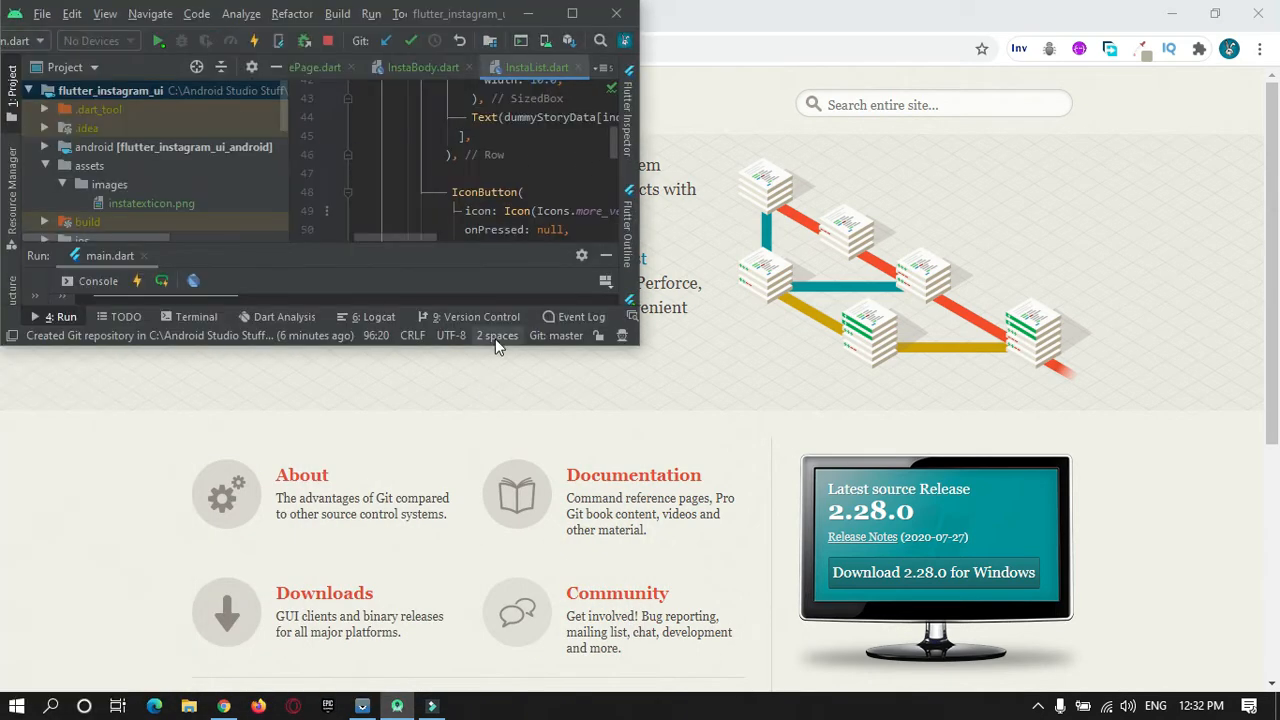
drag(496, 345, 522, 692)
drag(640, 378, 946, 363)
Step: Bring up the Mi A2 phone mirror beside Android Studio and unlock the phone with its unlock pattern
click(431, 706)
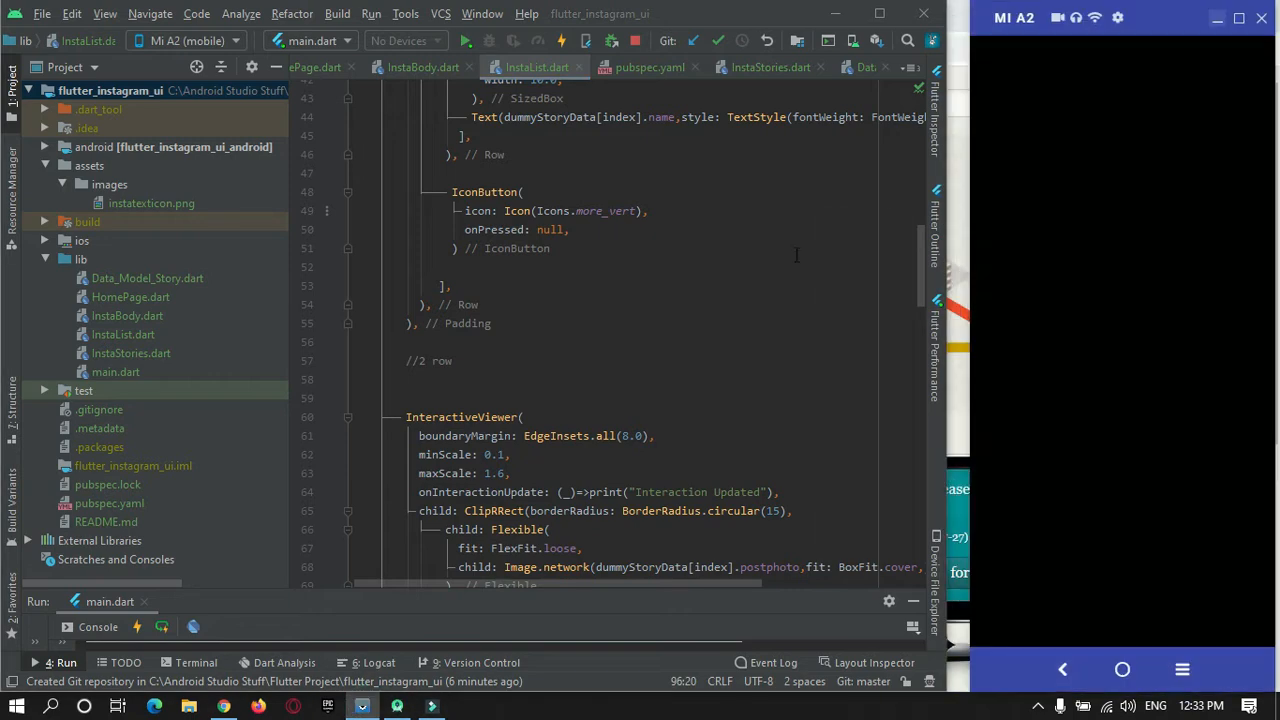
drag(1085, 500, 1076, 111)
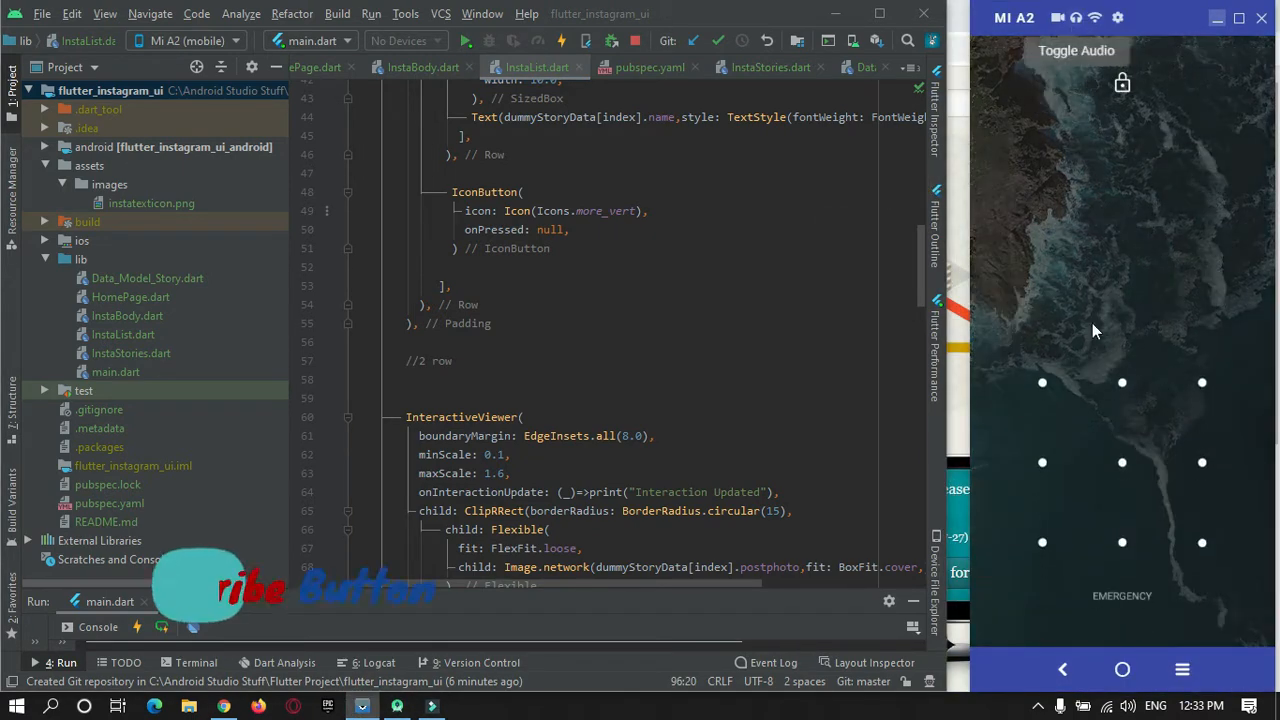
mouse_move(1121, 539)
mouse_down()
mouse_move(1034, 384)
mouse_move(1216, 423)
mouse_up()
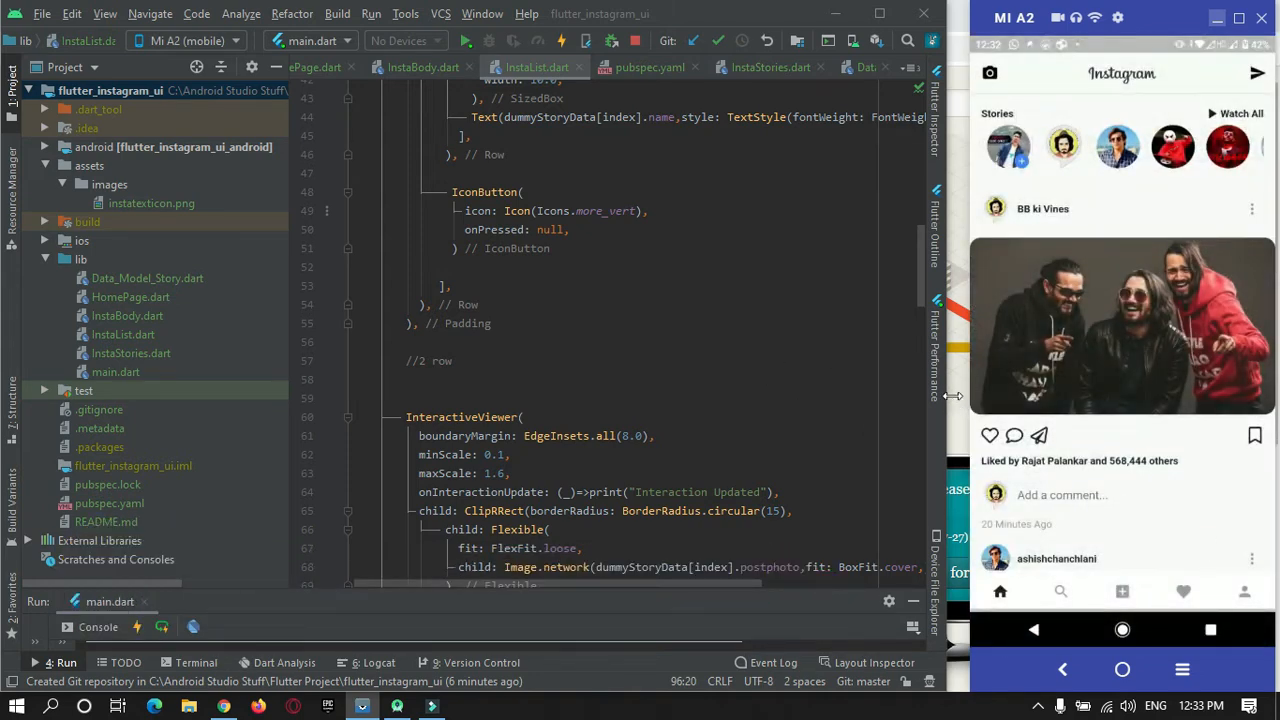
Step: Widen the Android Studio window to meet the phone mirror and browse the Instagram app's feed on the phone
drag(952, 439, 972, 439)
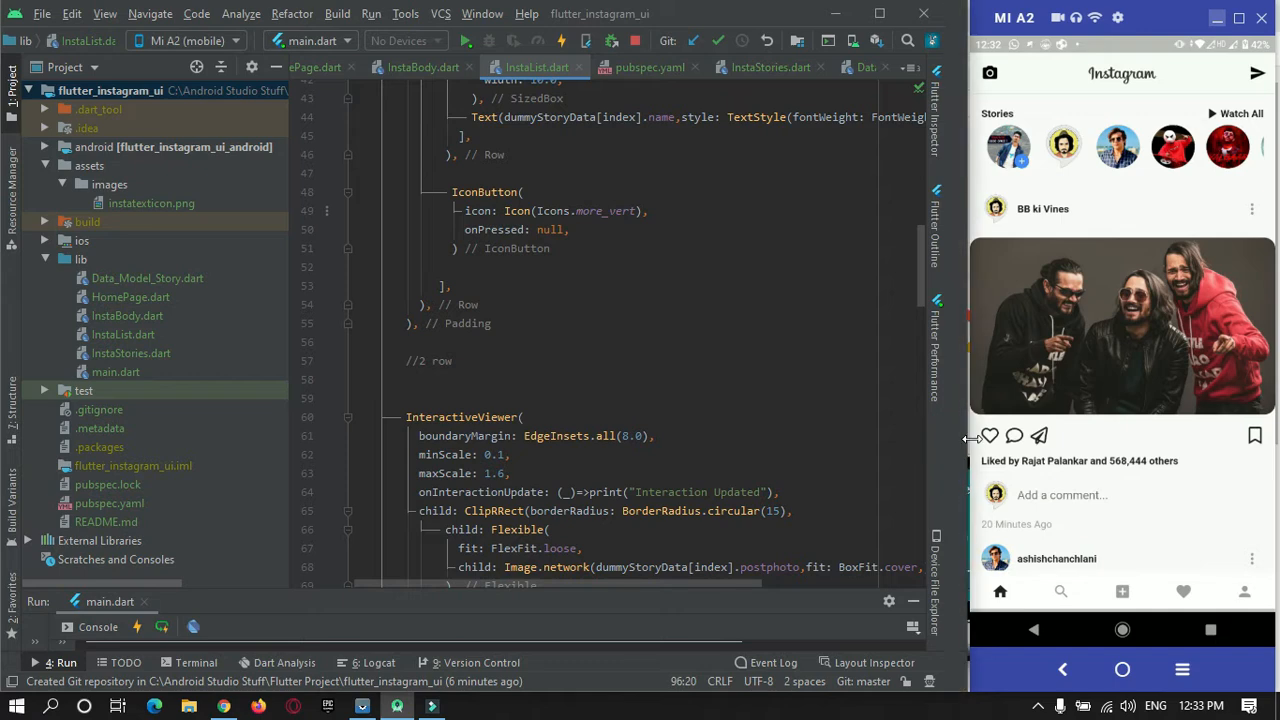
drag(1137, 453, 1135, 215)
drag(1163, 531, 1120, 227)
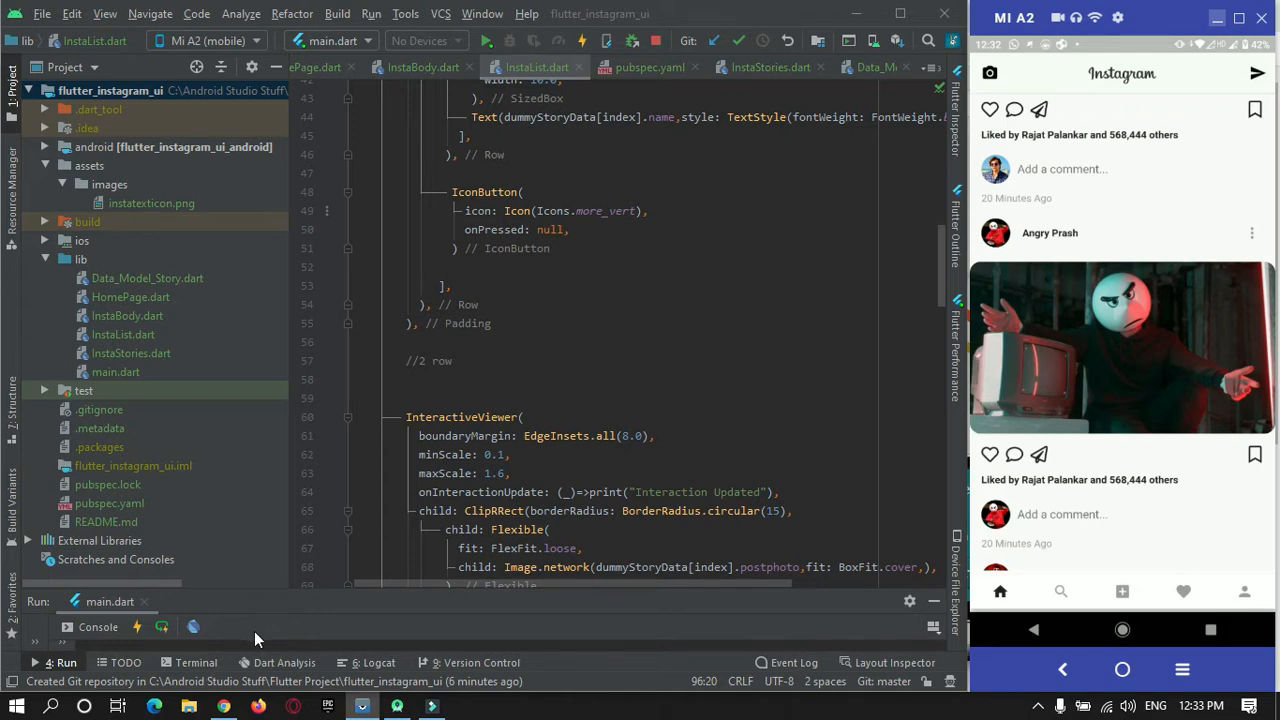
Step: Switch to Chrome and open github.com in a new tab
click(223, 706)
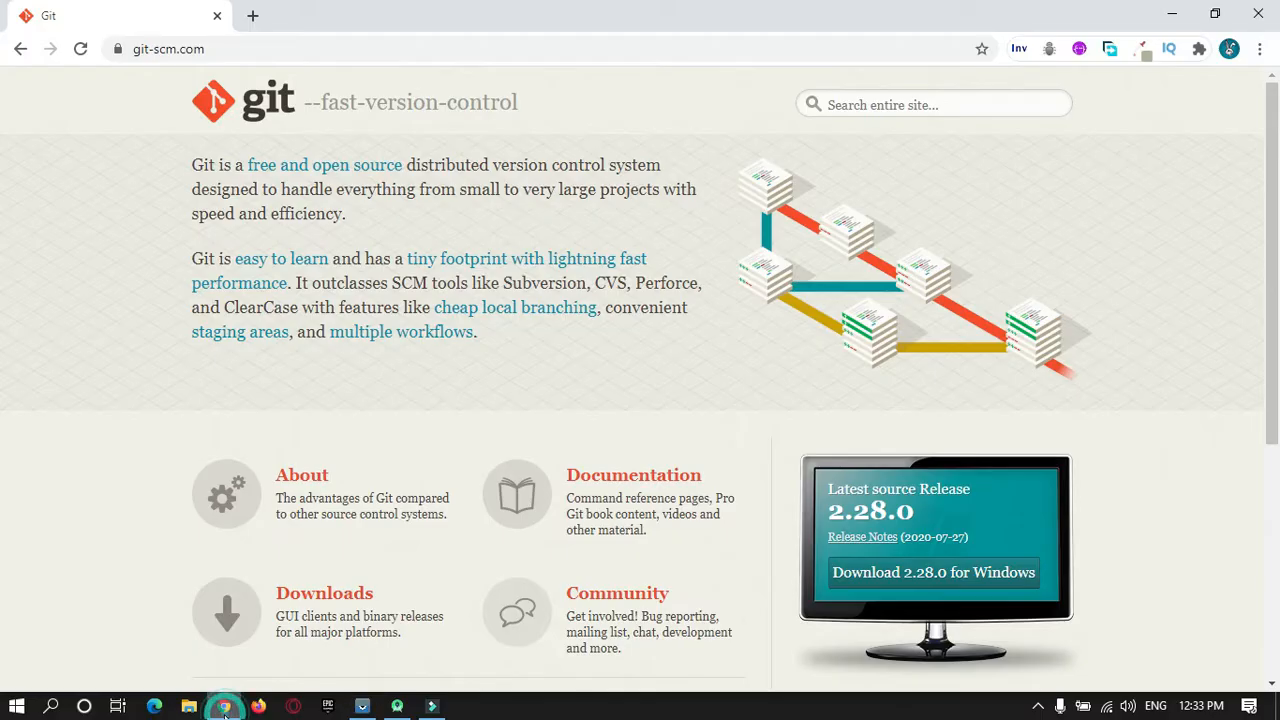
click(252, 16)
text(git)
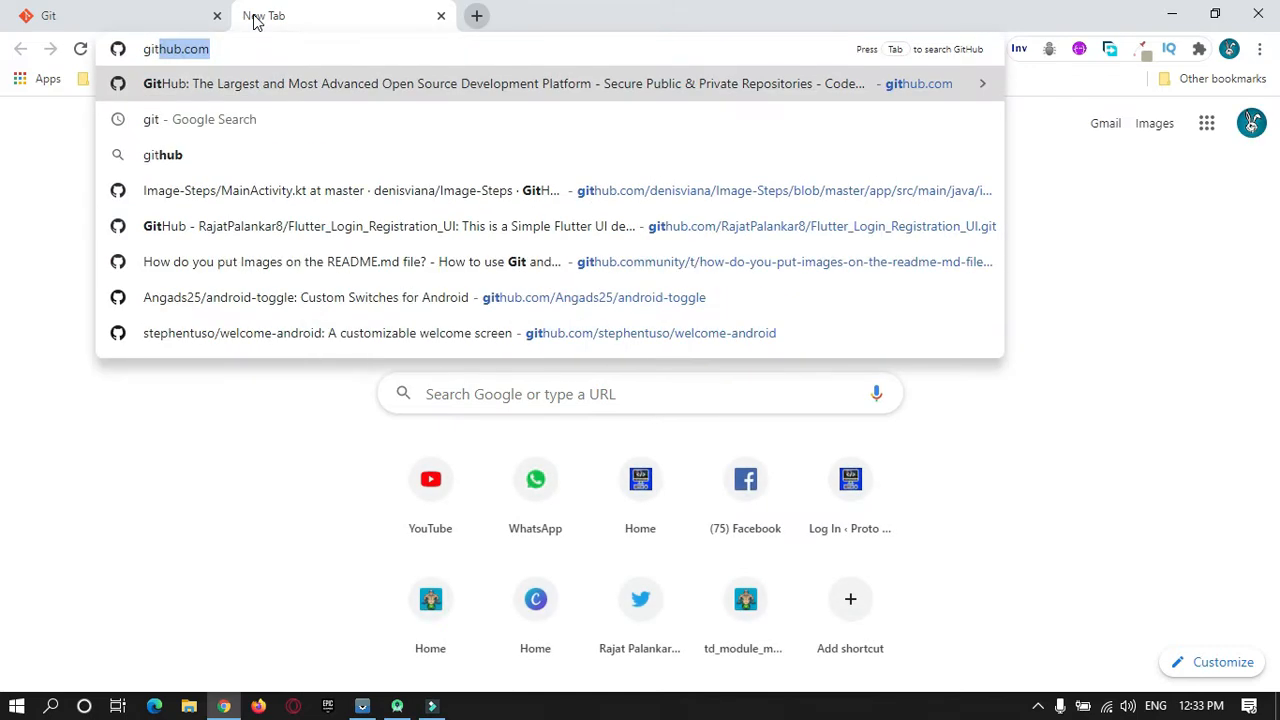
key(Return)
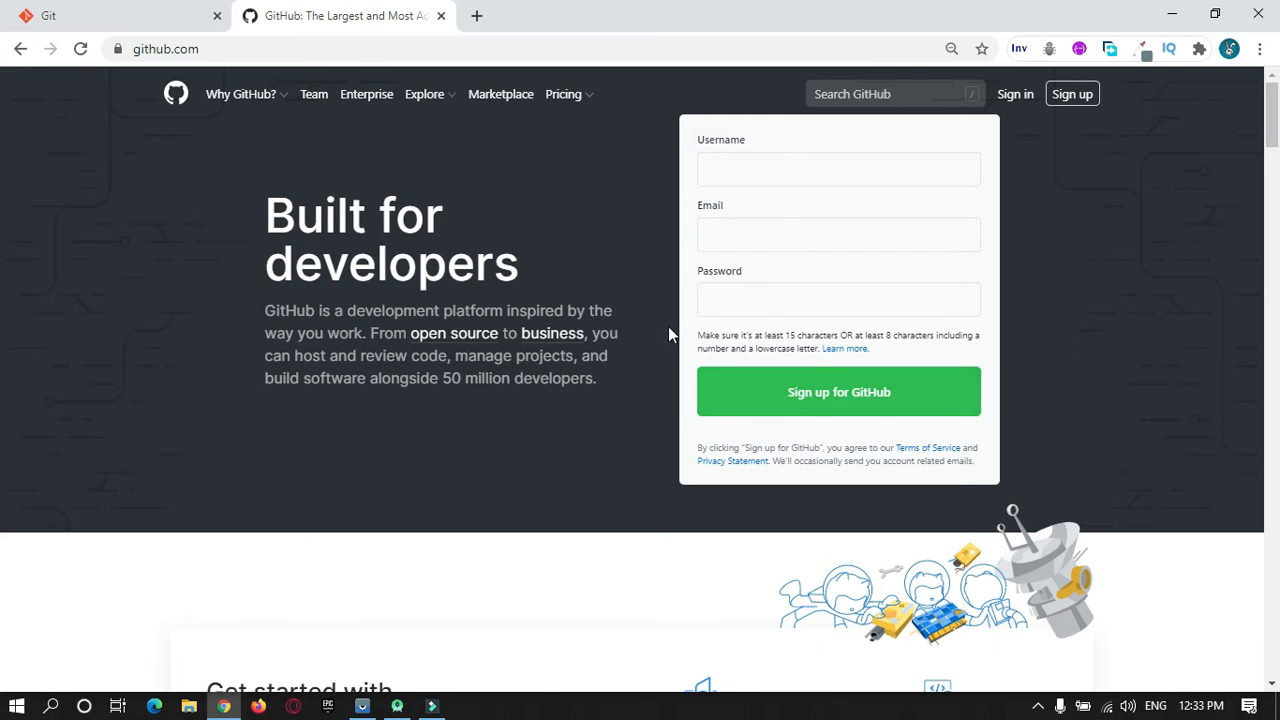
Step: Sign in to GitHub with the saved account e-mail and the account password
click(1018, 96)
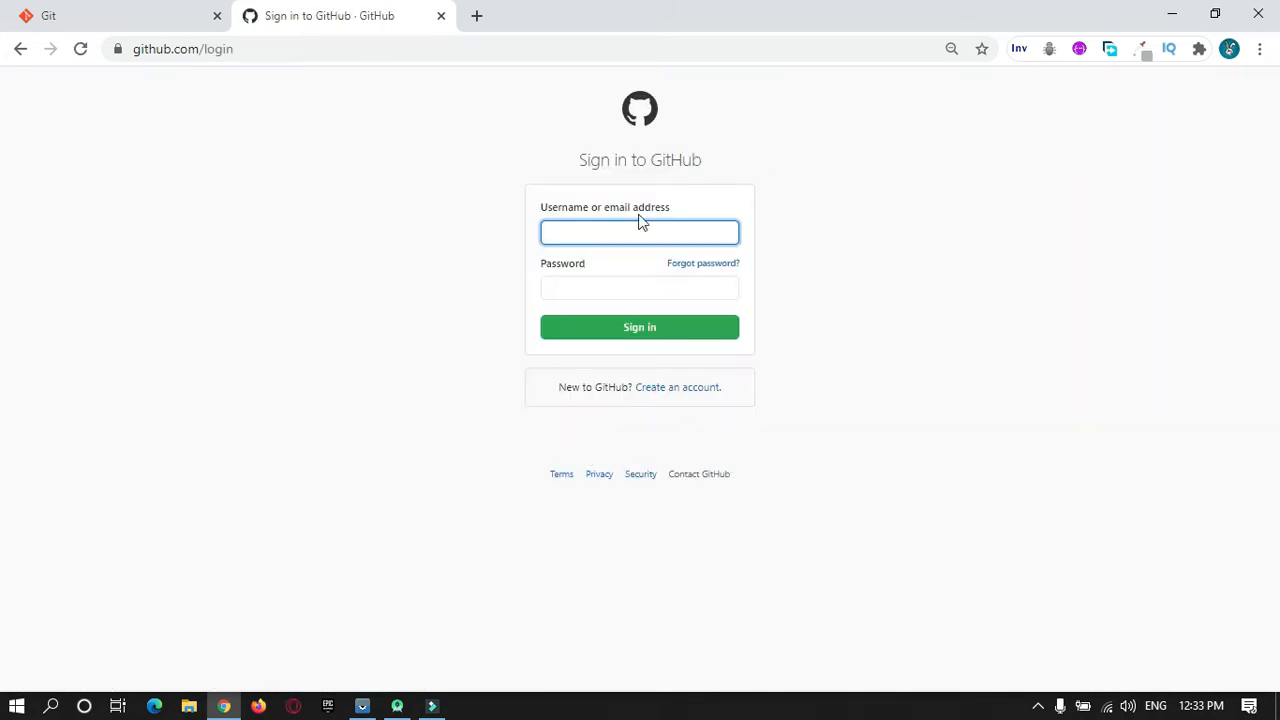
click(588, 233)
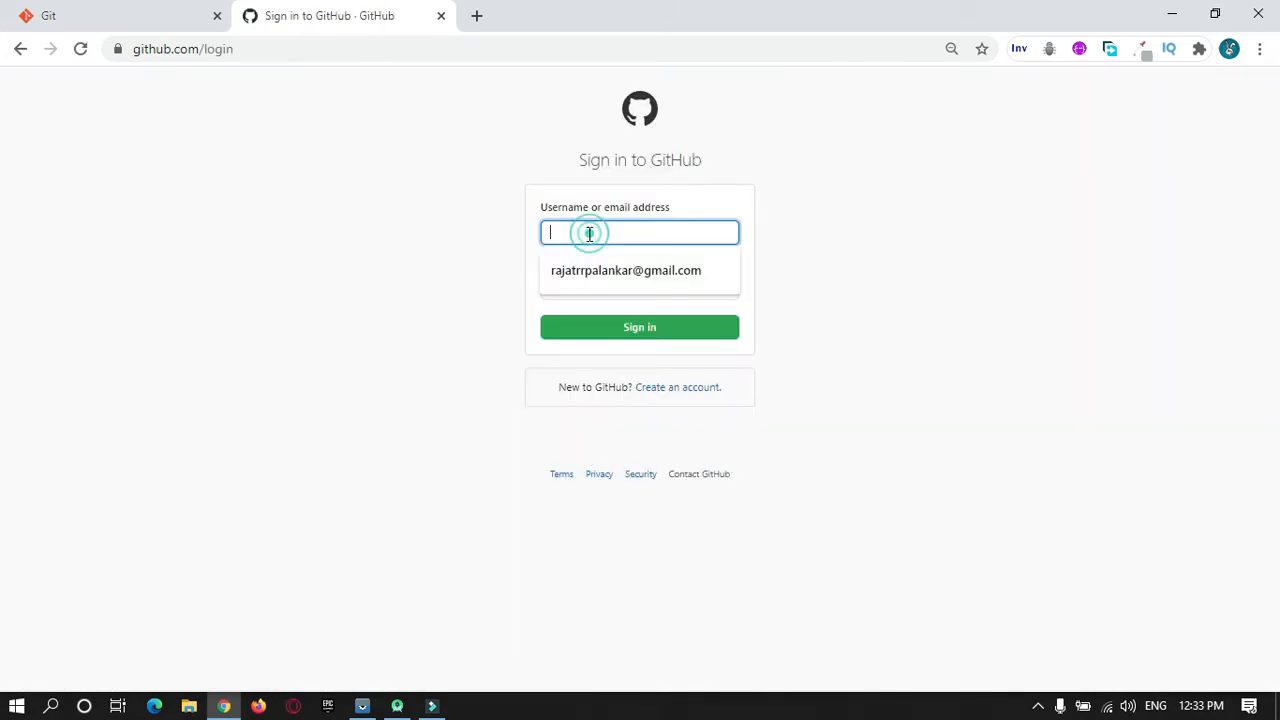
click(594, 272)
click(571, 289)
text(••)
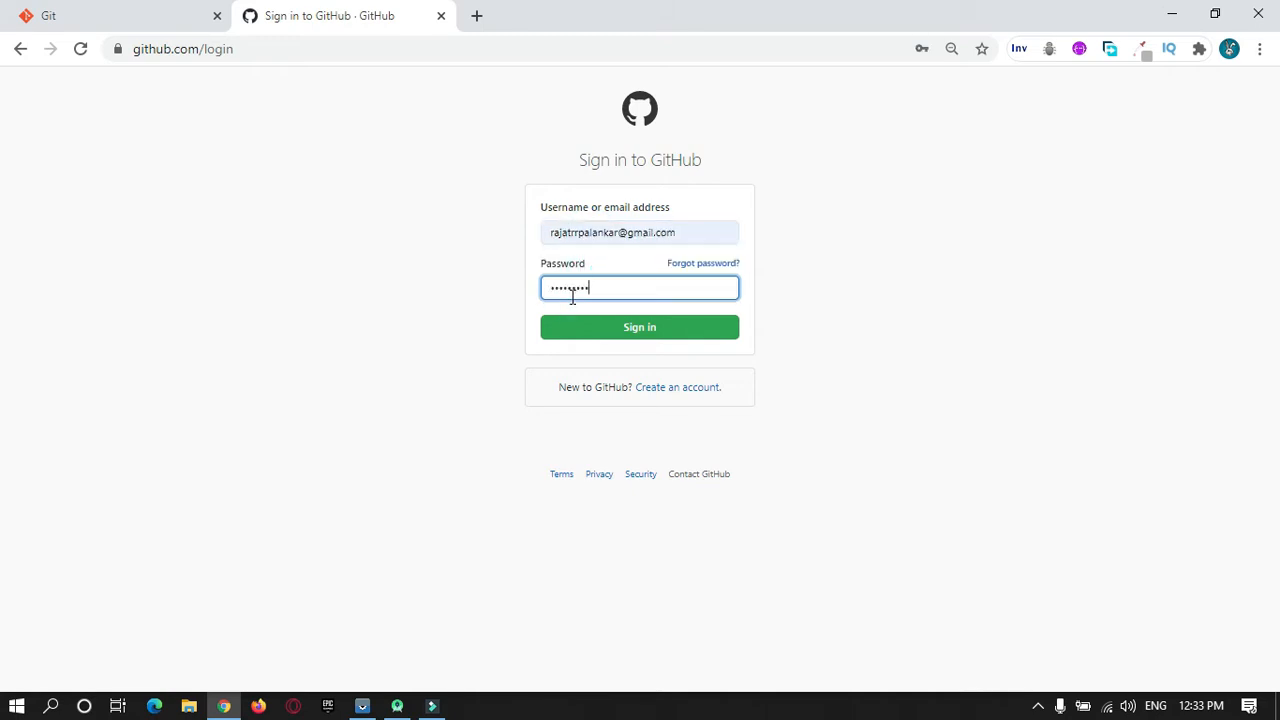
key(Return)
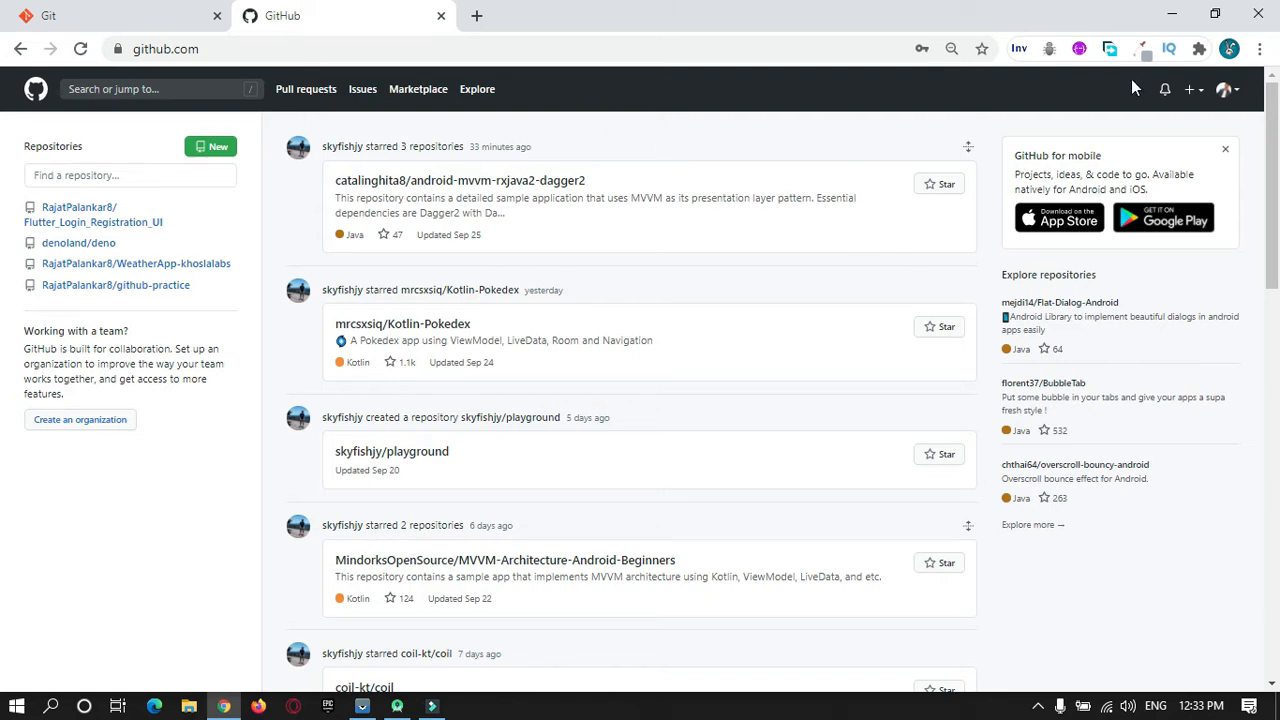
Step: Start a new GitHub repository and name it flutter-instagram_iu
click(1197, 93)
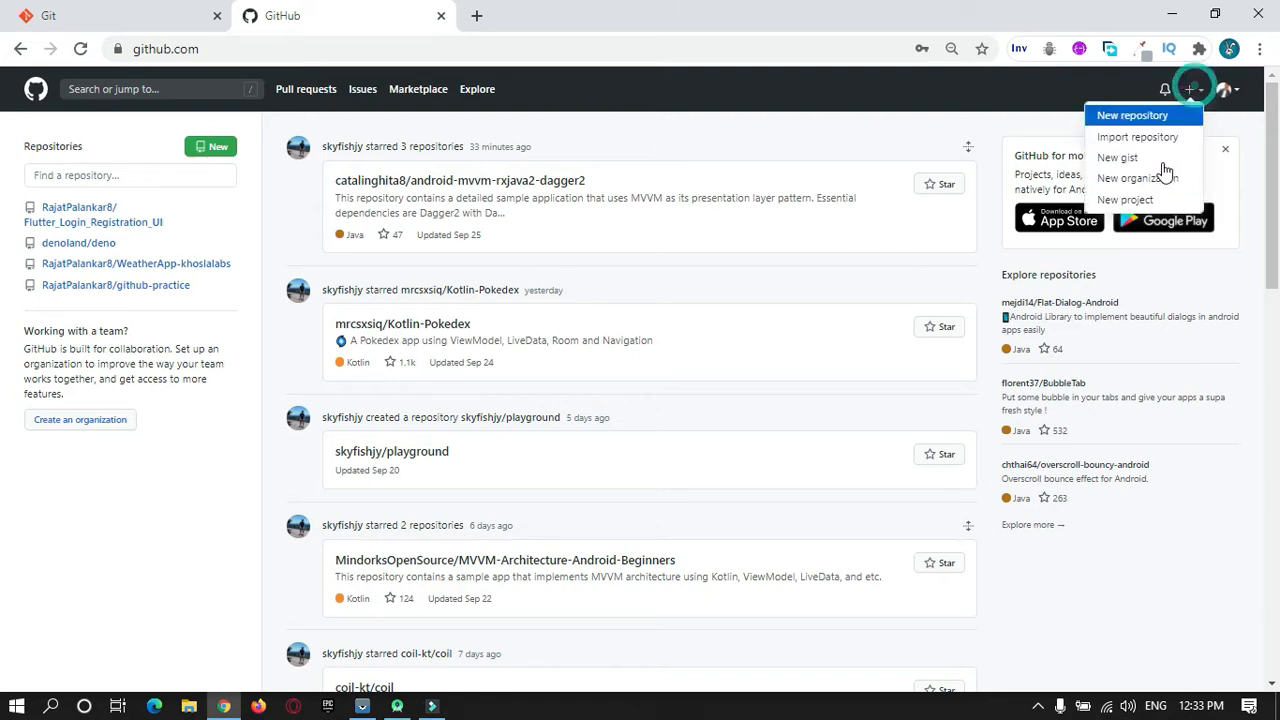
click(1141, 118)
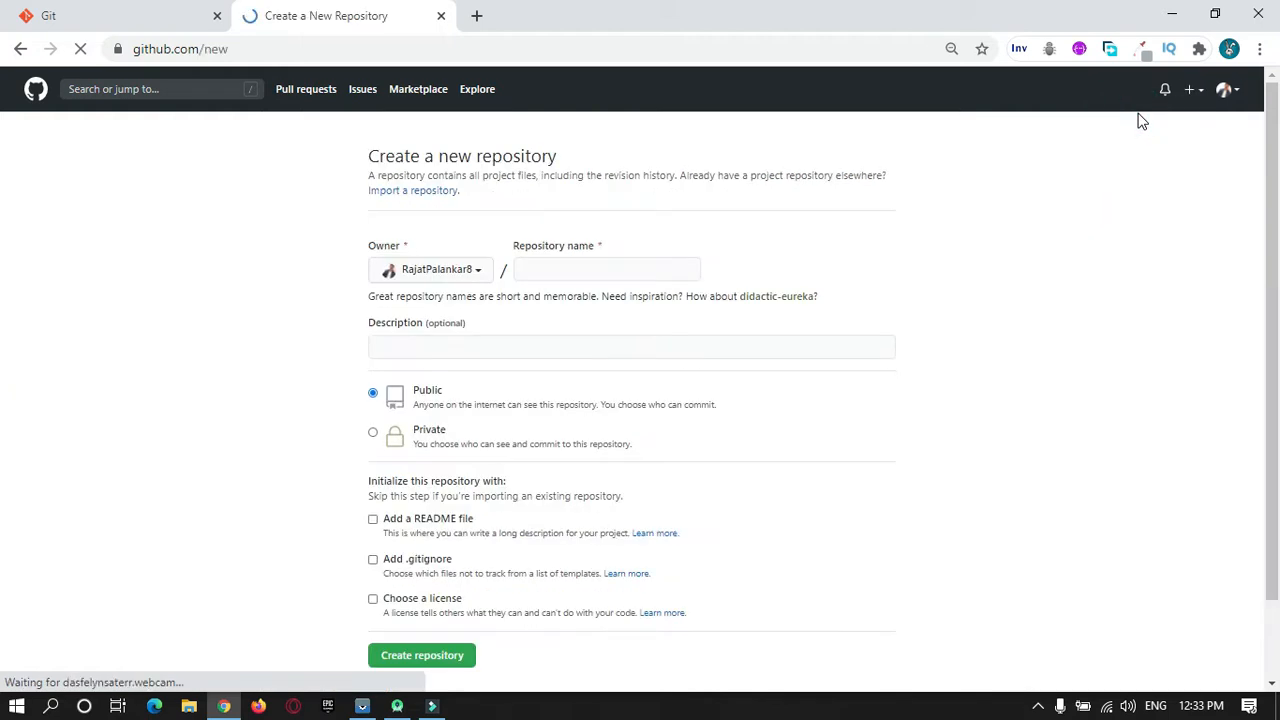
click(567, 271)
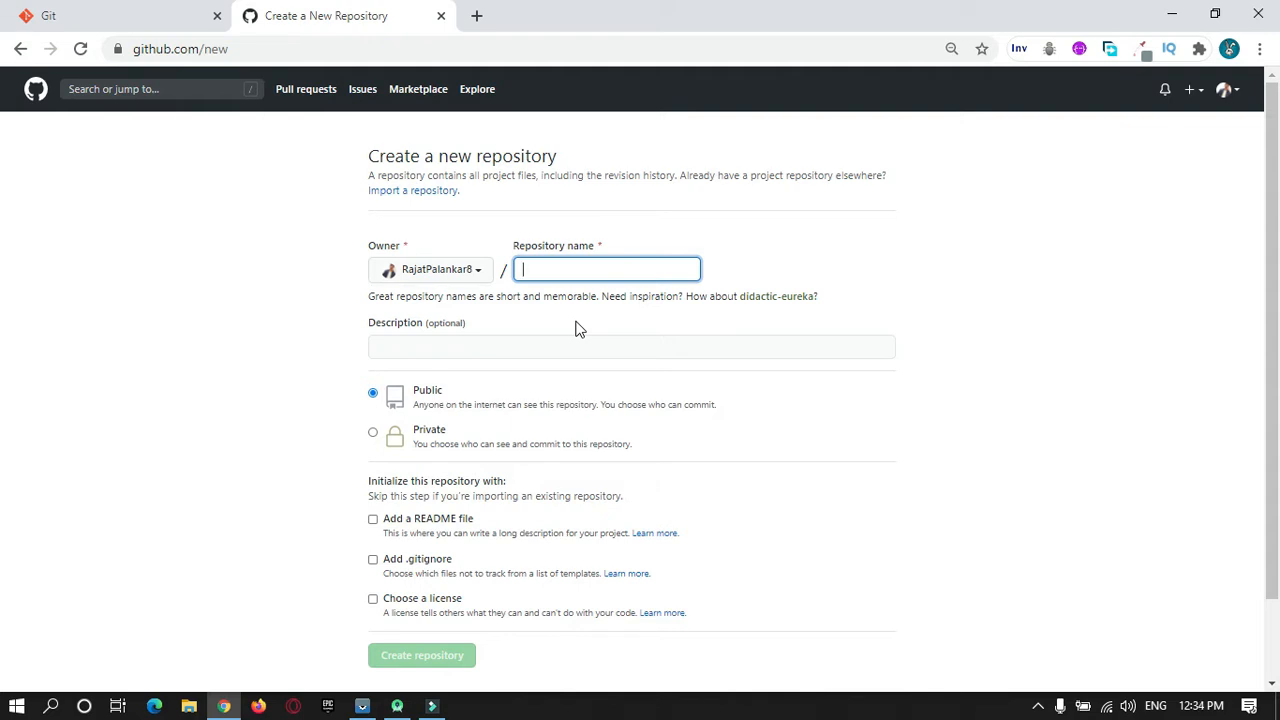
text(flutter-inta)
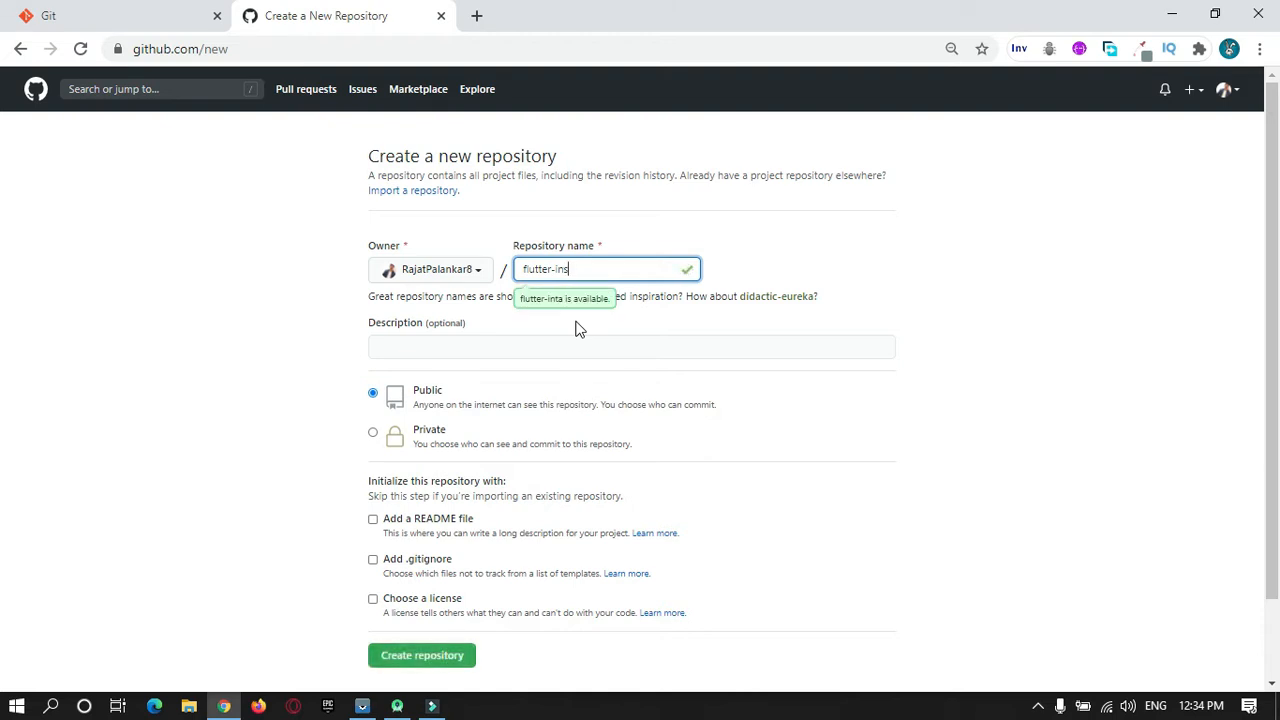
text(tagram_)
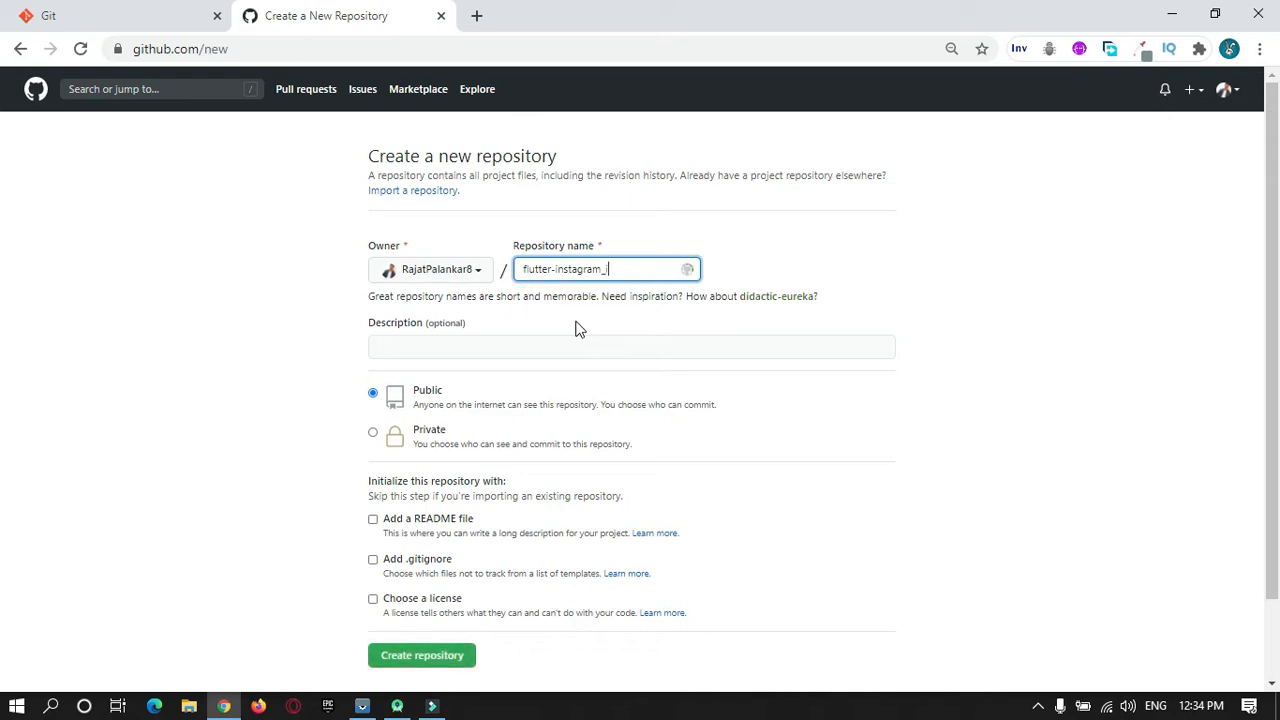
text(iu)
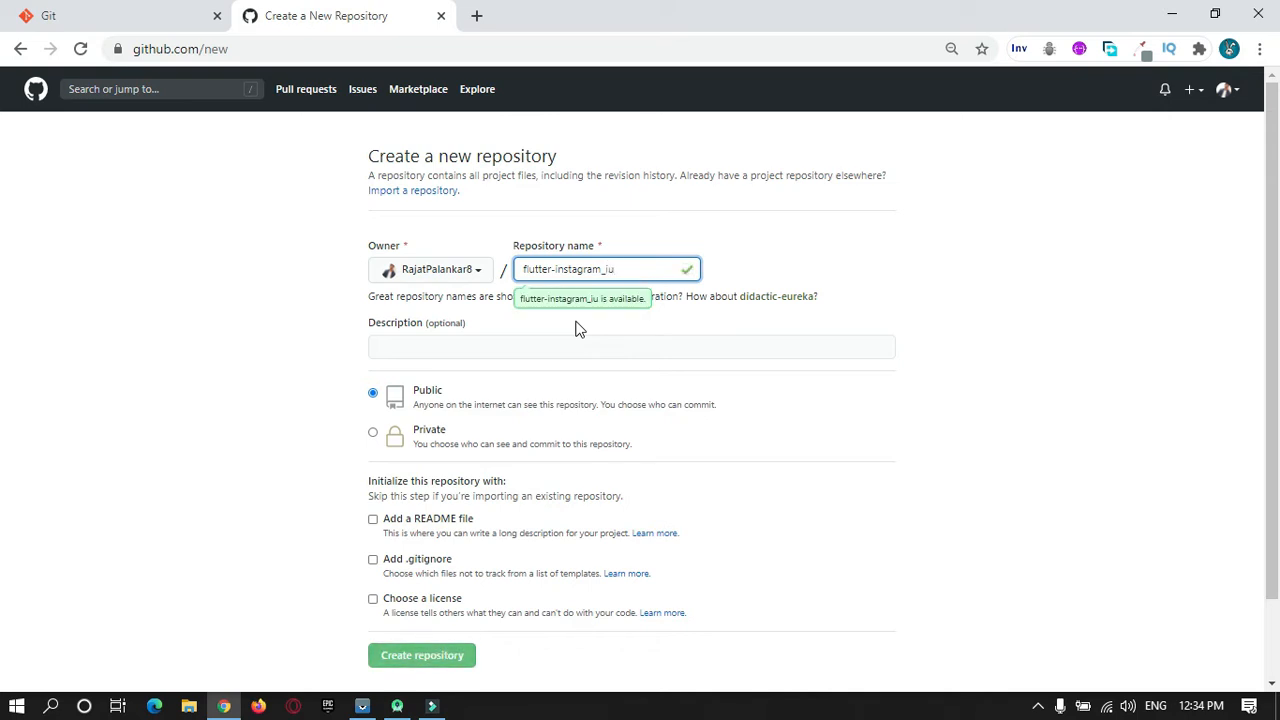
Step: Set the repository description to "flutter instagram iu" by reusing the repository name, and create the public repository without any initial files
click(433, 347)
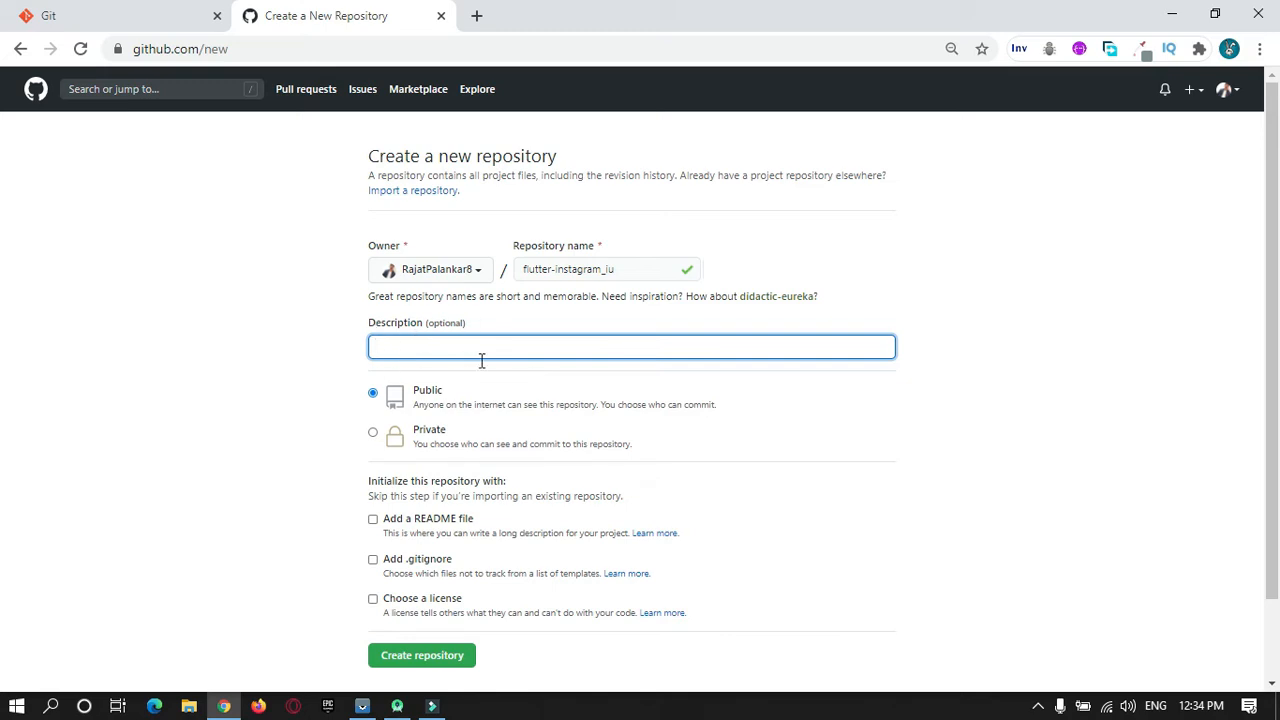
triple_click(621, 272)
key(ctrl+c)
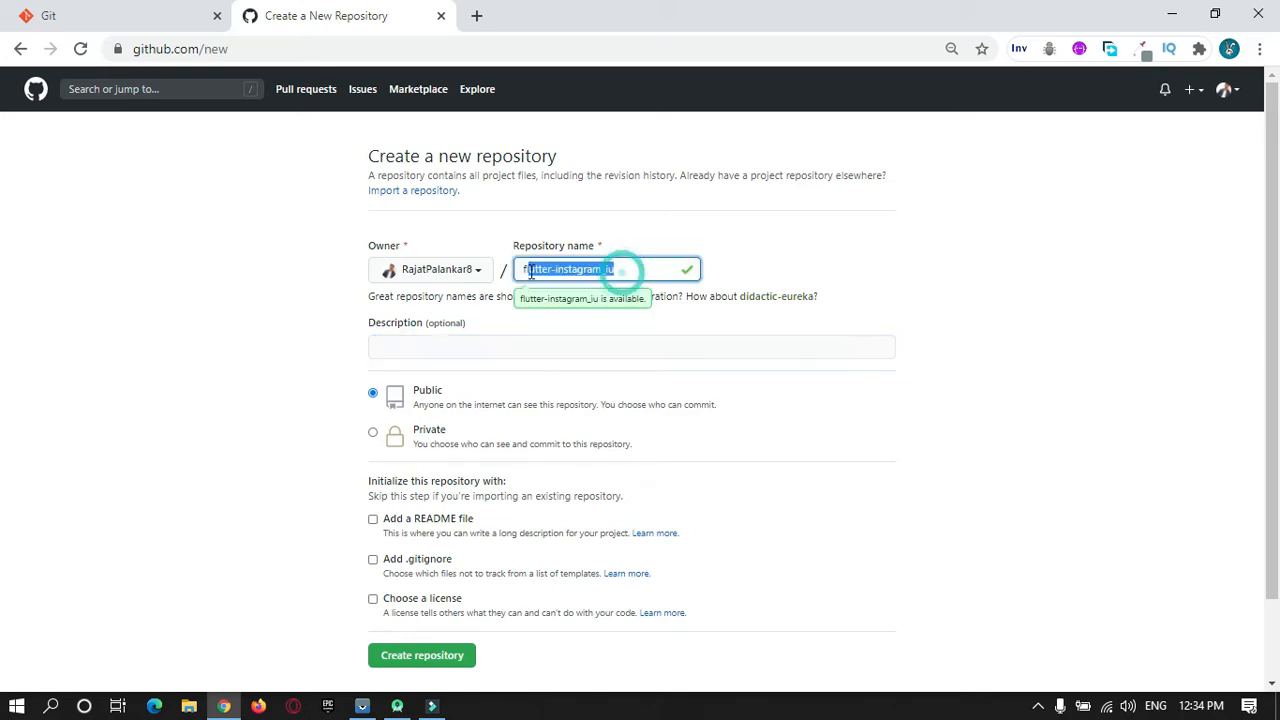
click(410, 347)
key(ctrl+v)
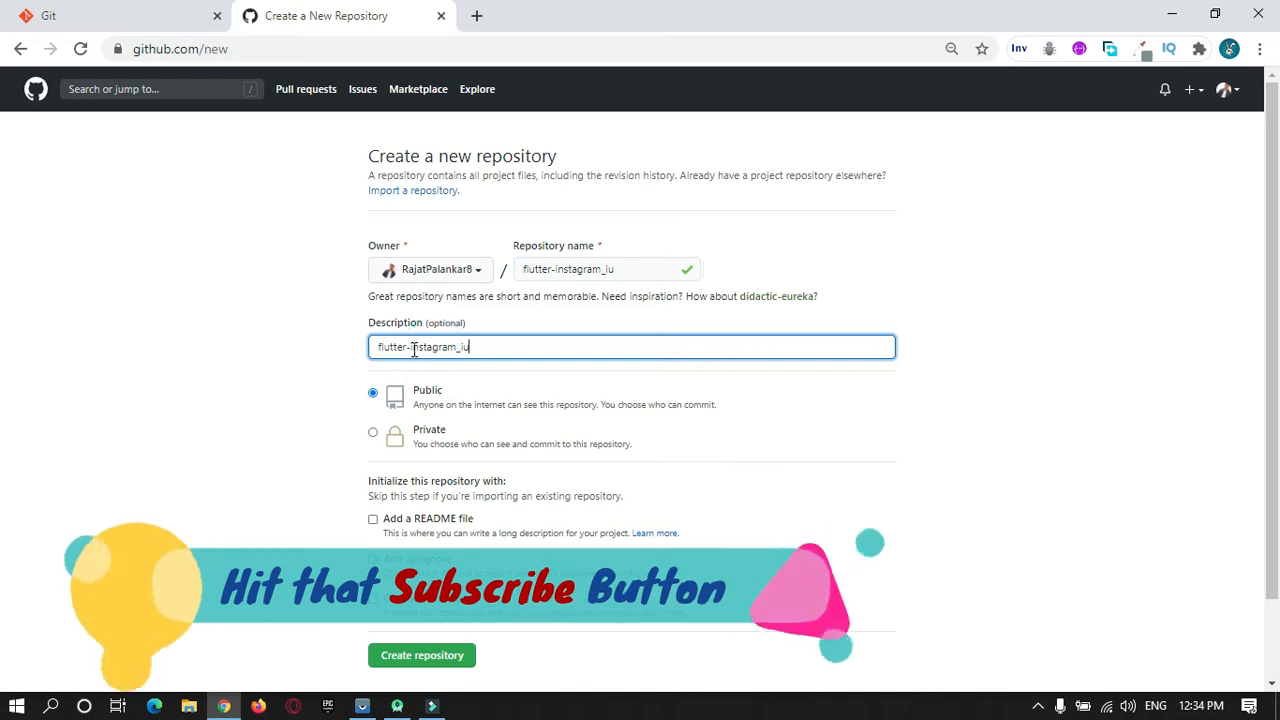
click(410, 347)
key(BackSpace)
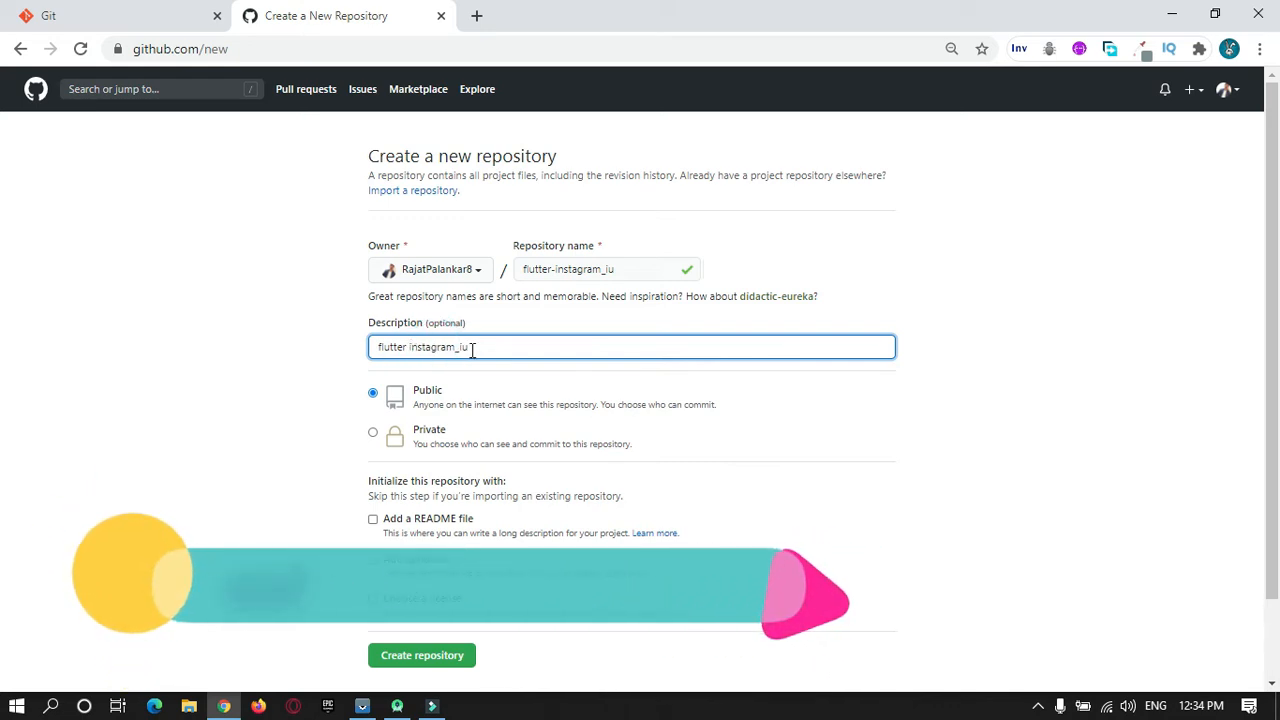
click(459, 347)
key(BackSpace)
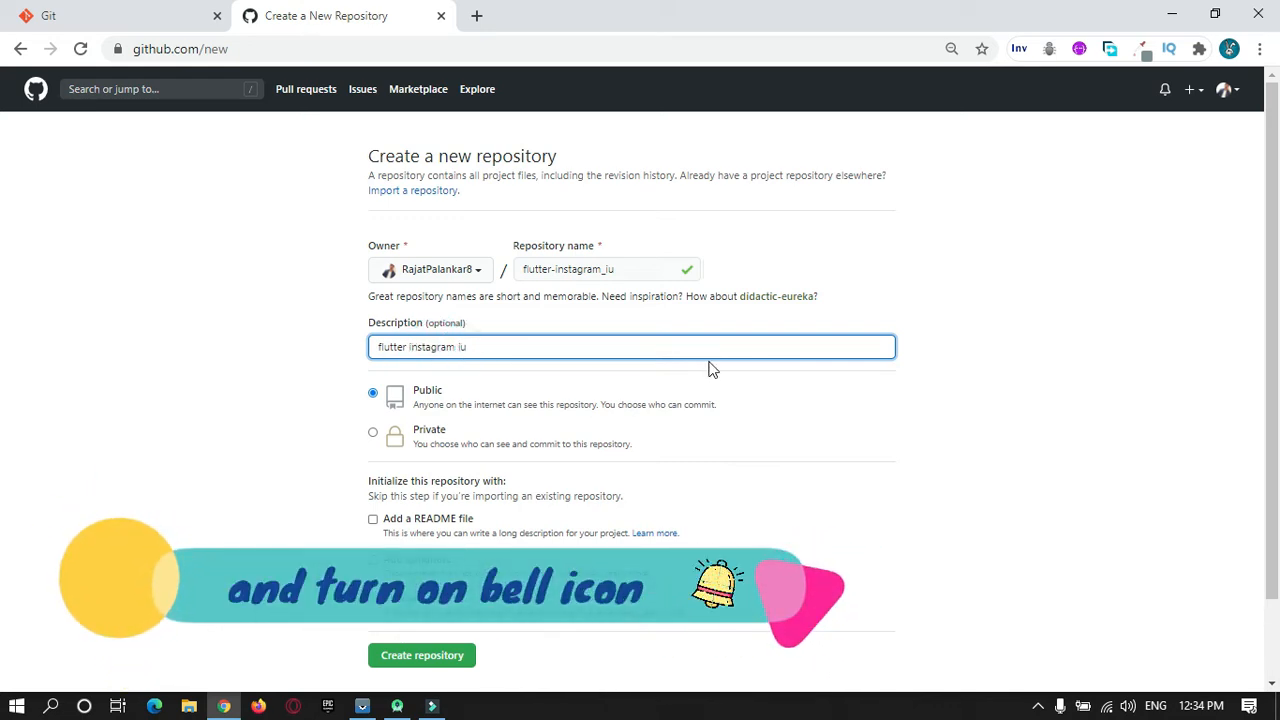
scroll(709, 366, down, 1)
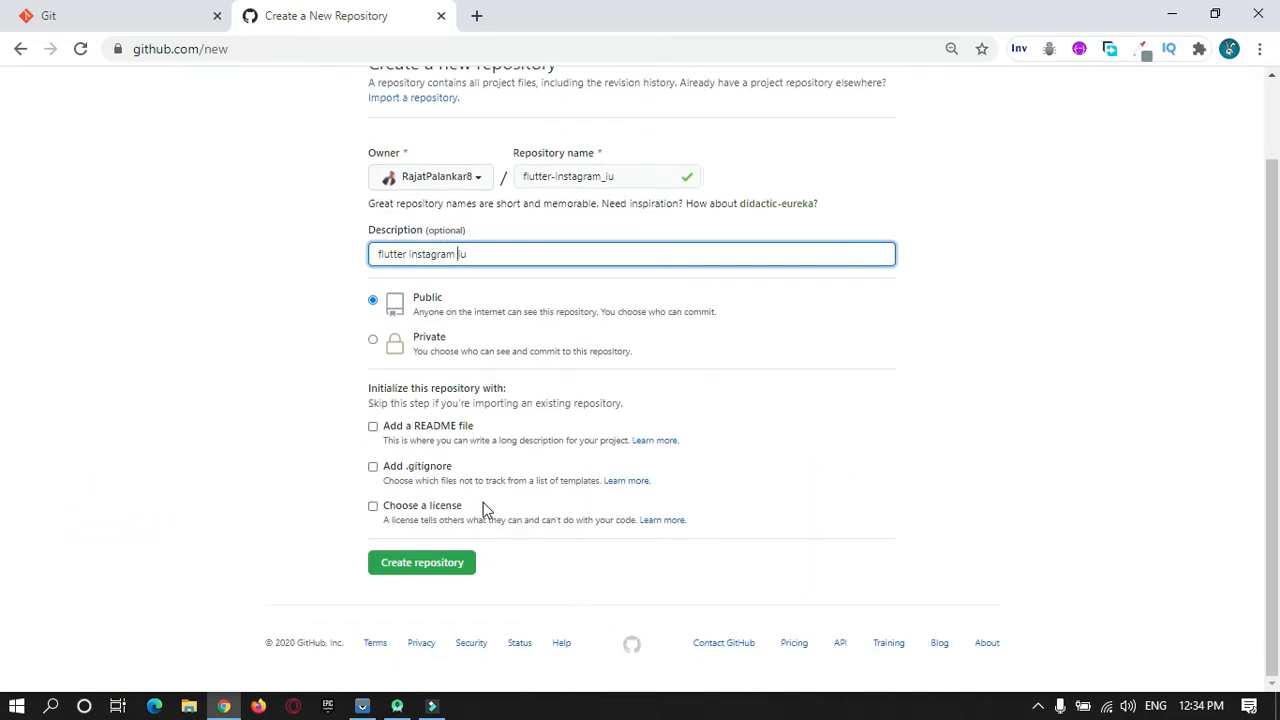
click(415, 570)
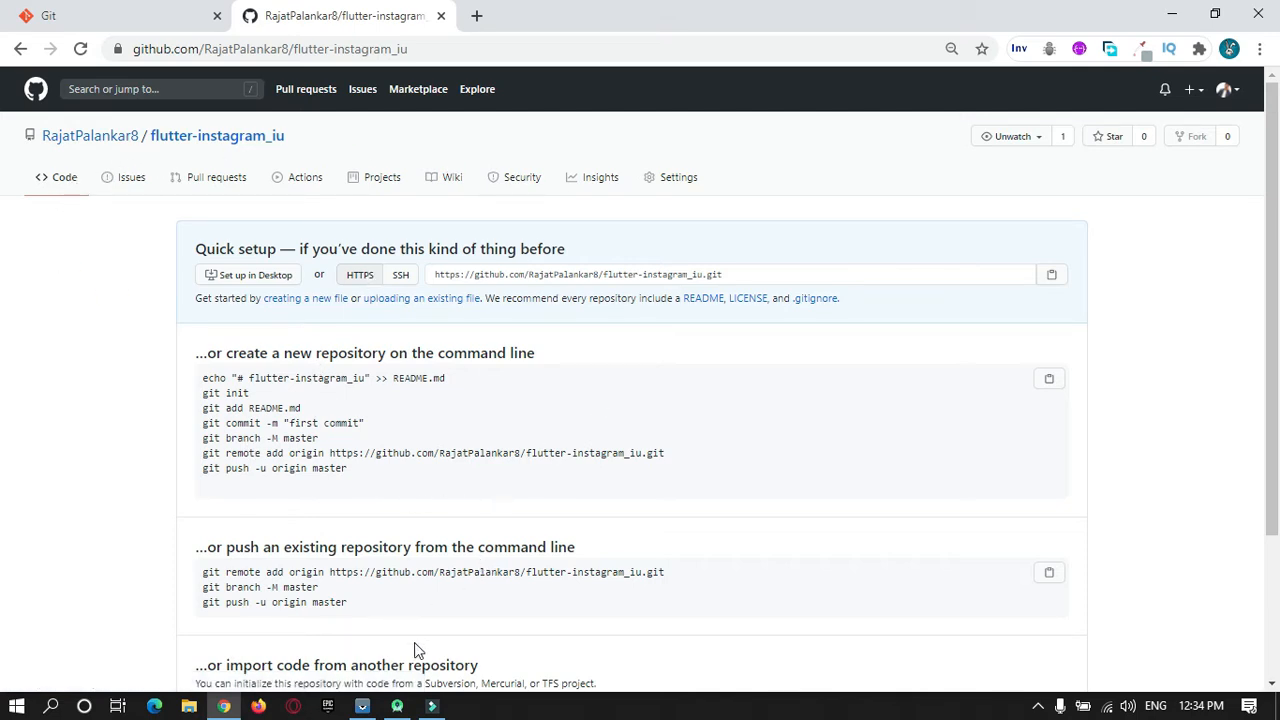
Step: Switch back to Android Studio and bring the phone mirror up beside it
click(397, 706)
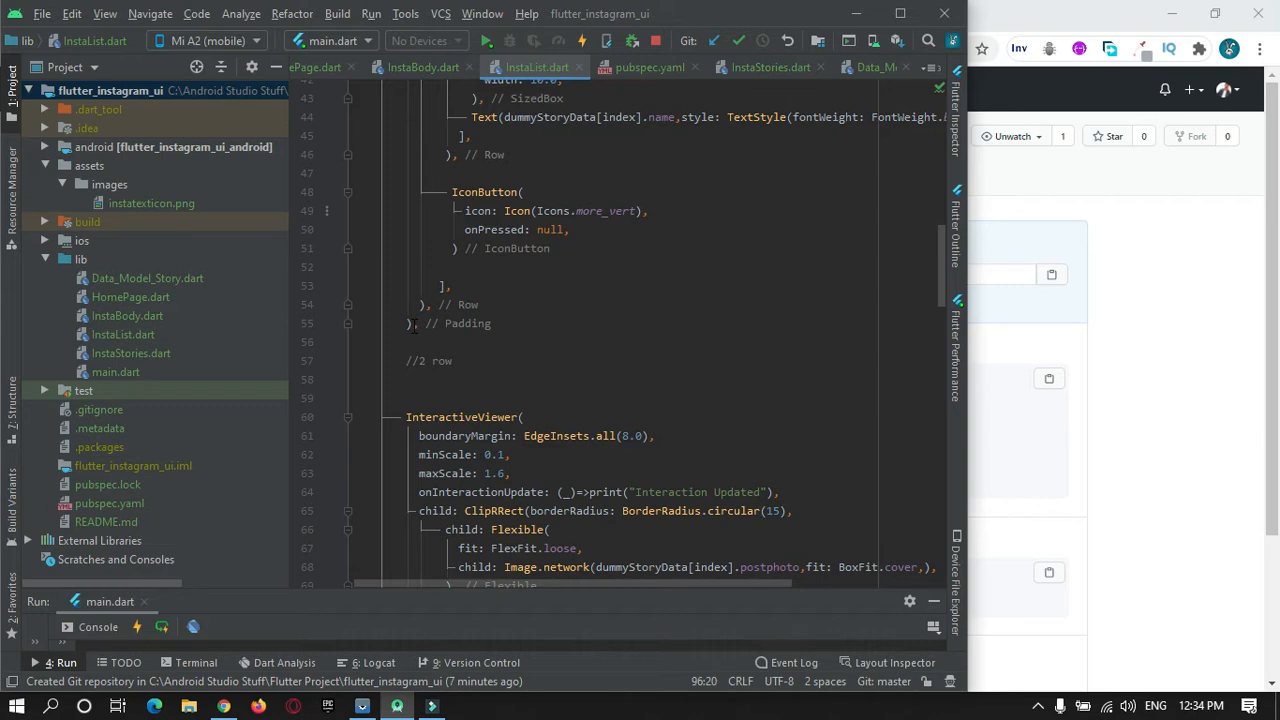
click(362, 706)
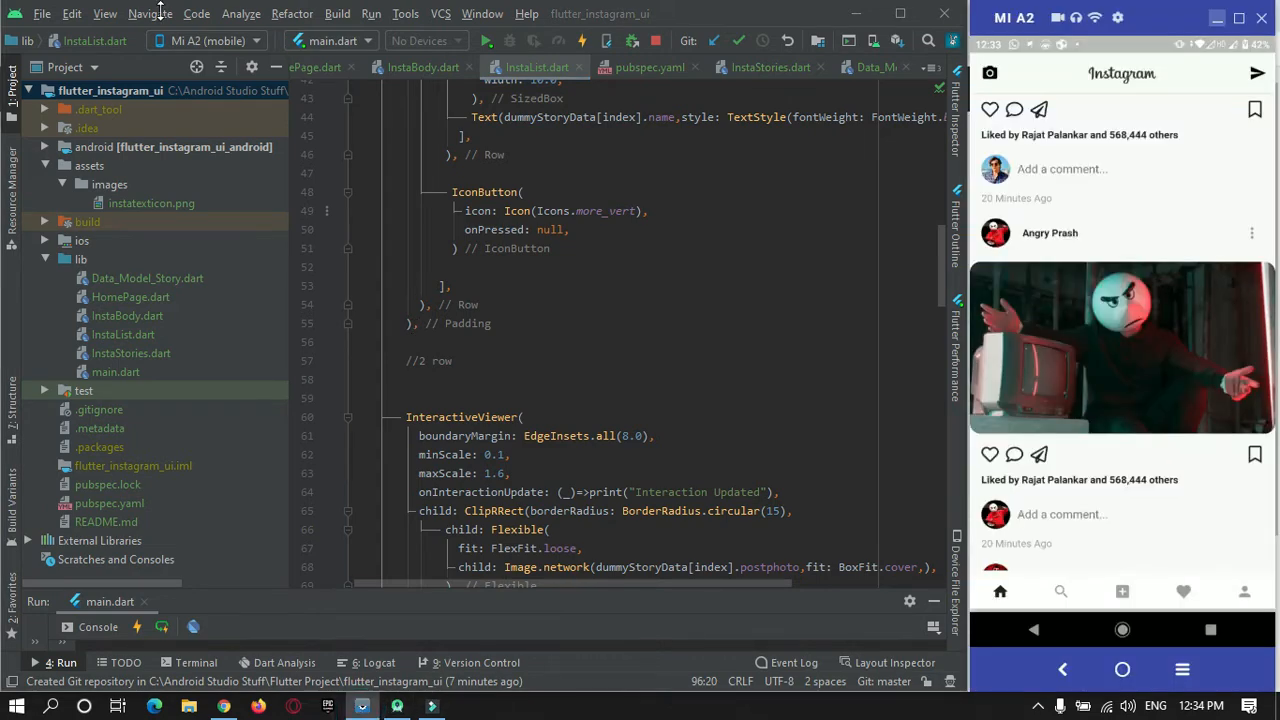
click(441, 14)
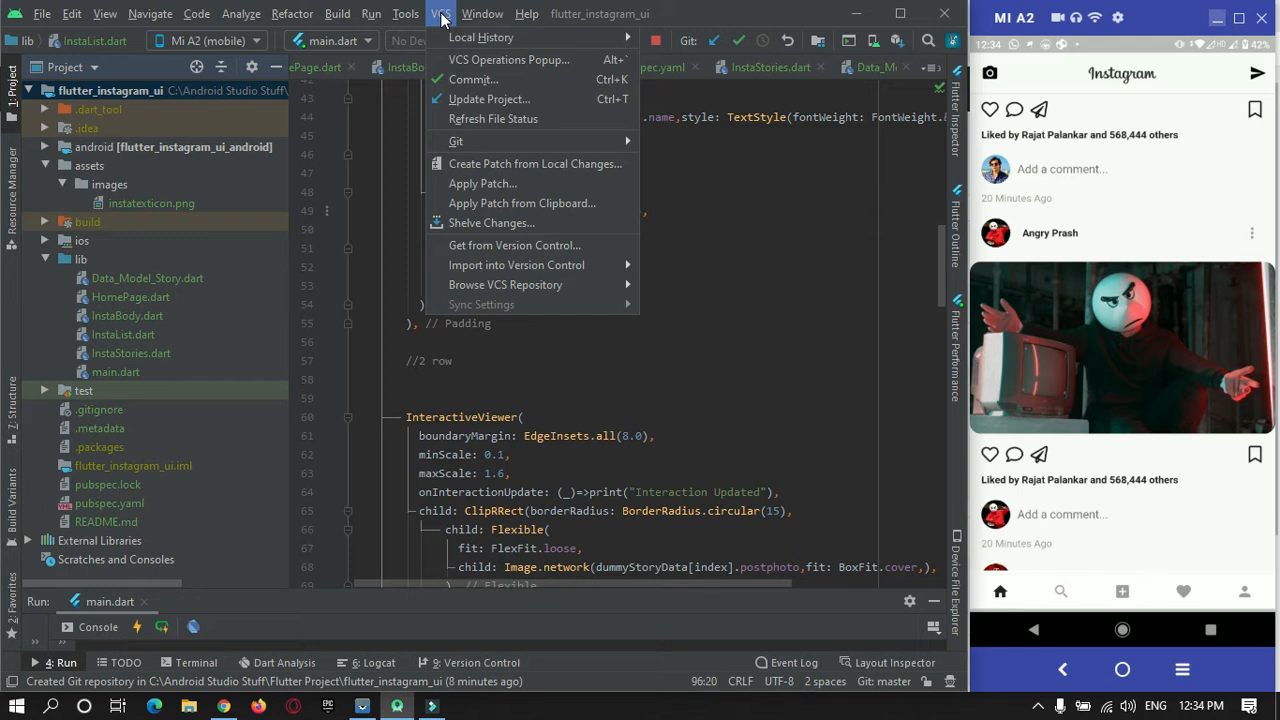
click(505, 250)
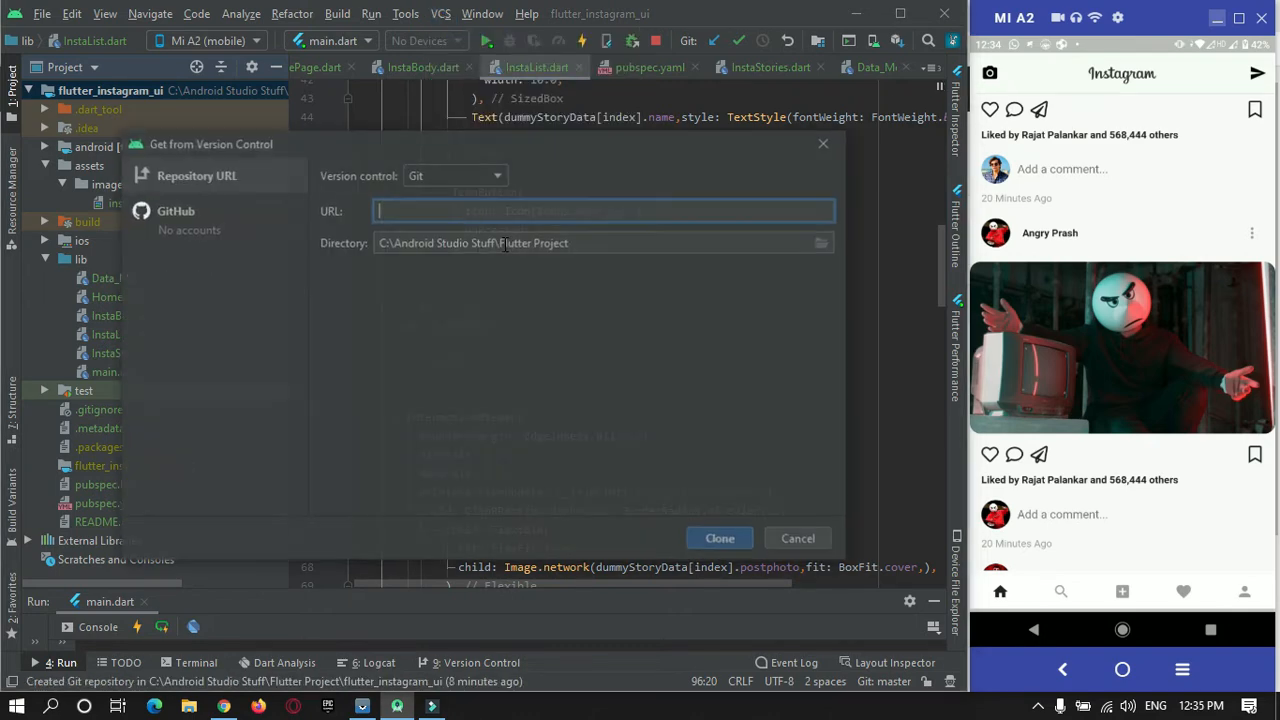
click(798, 540)
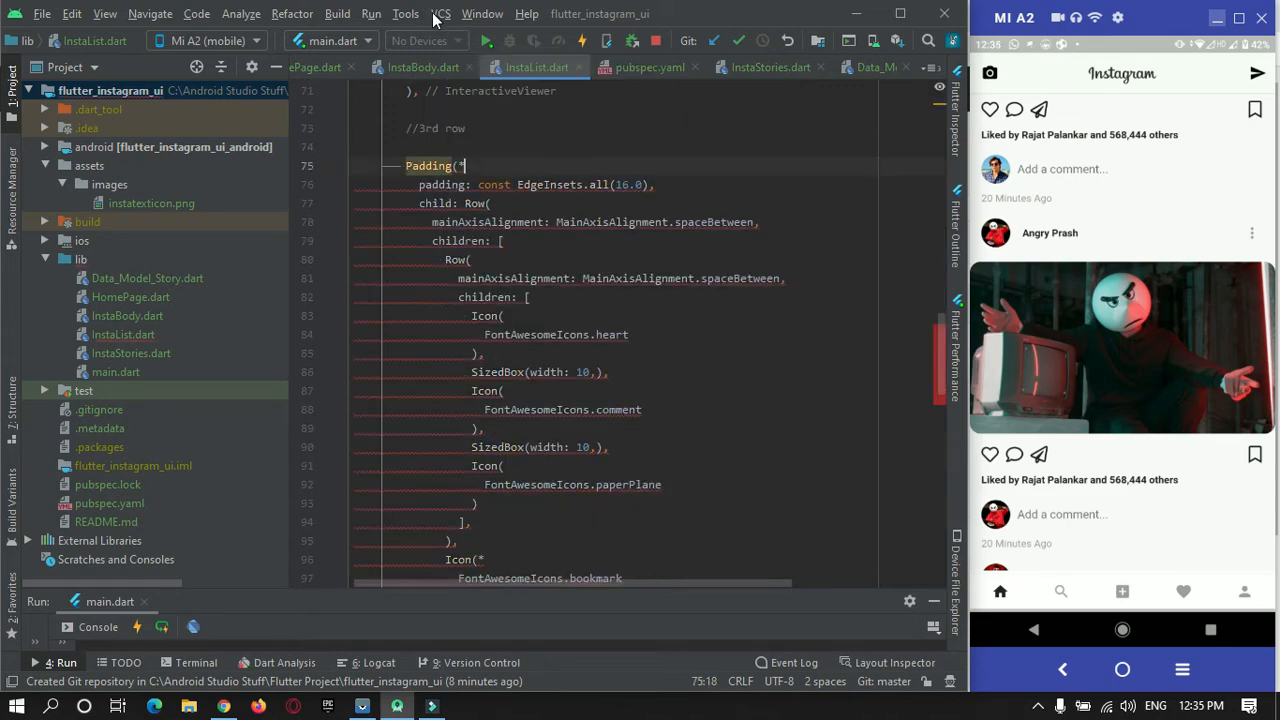
click(440, 17)
click(746, 219)
click(504, 166)
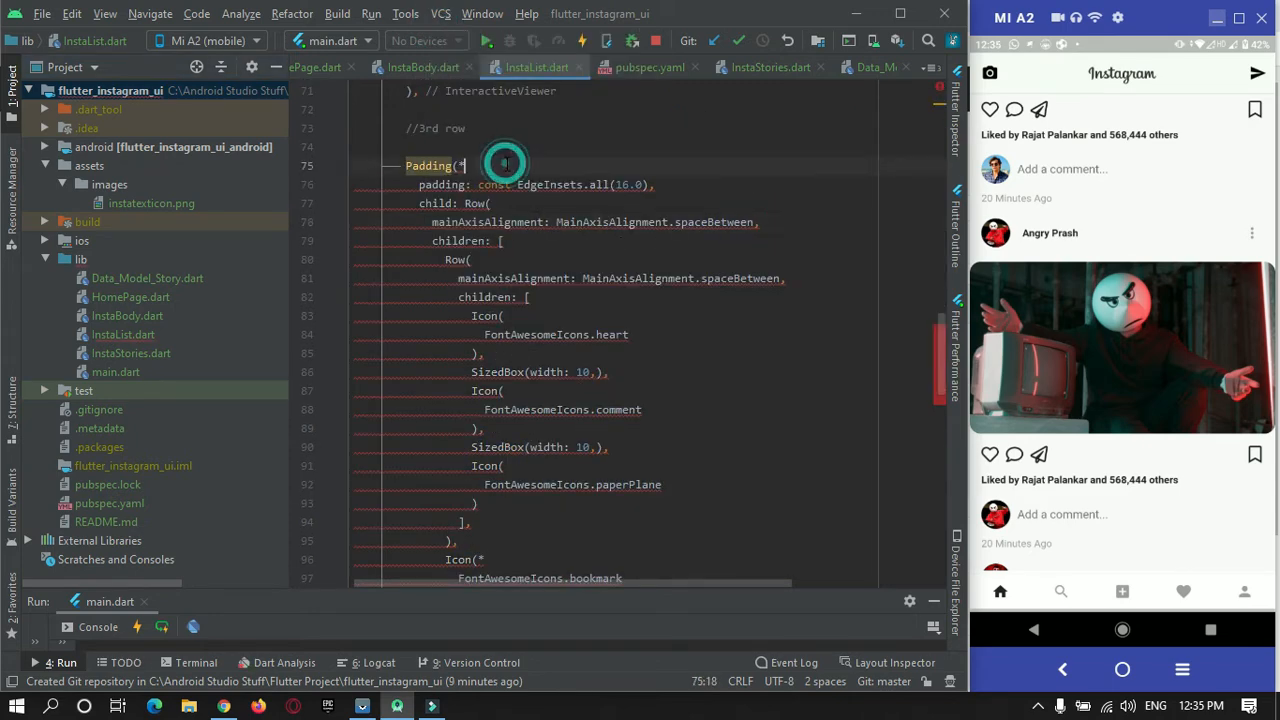
Step: Remove the stray asterisks after Padding( and the bookmark Icon( in the third-row code of InstaList.dart
click(440, 14)
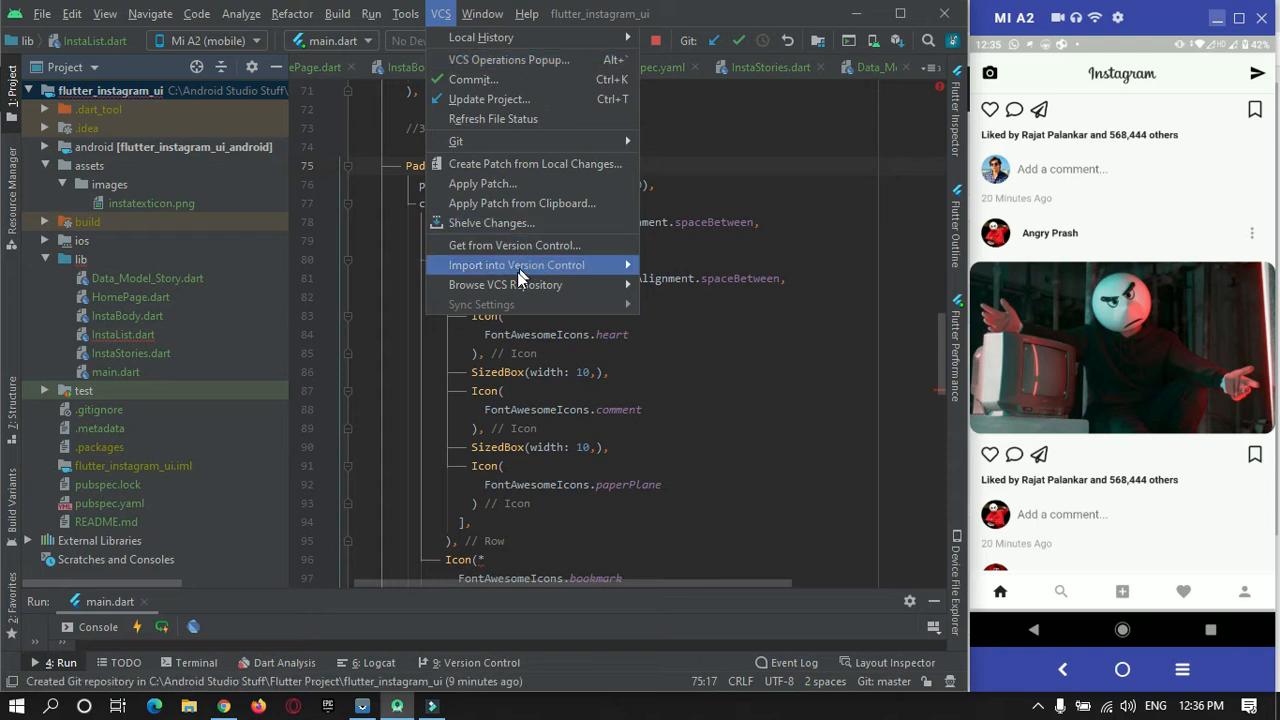
mouse_move(460, 266)
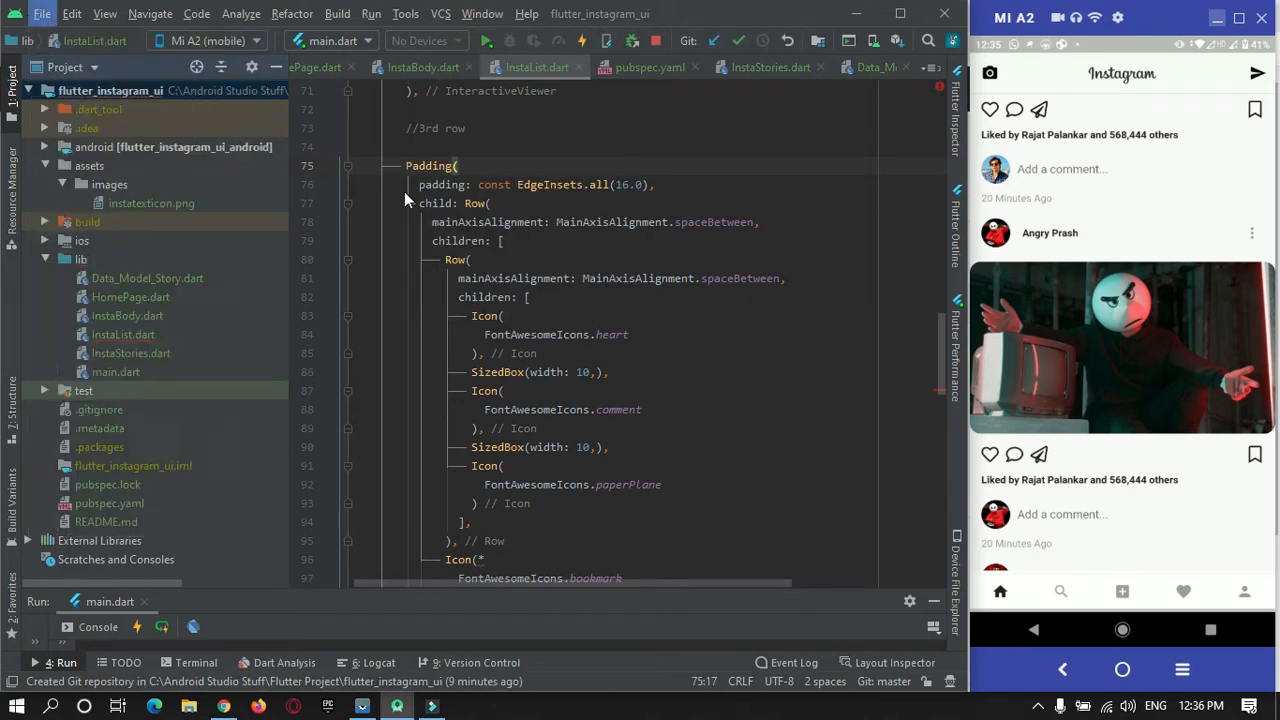
click(733, 186)
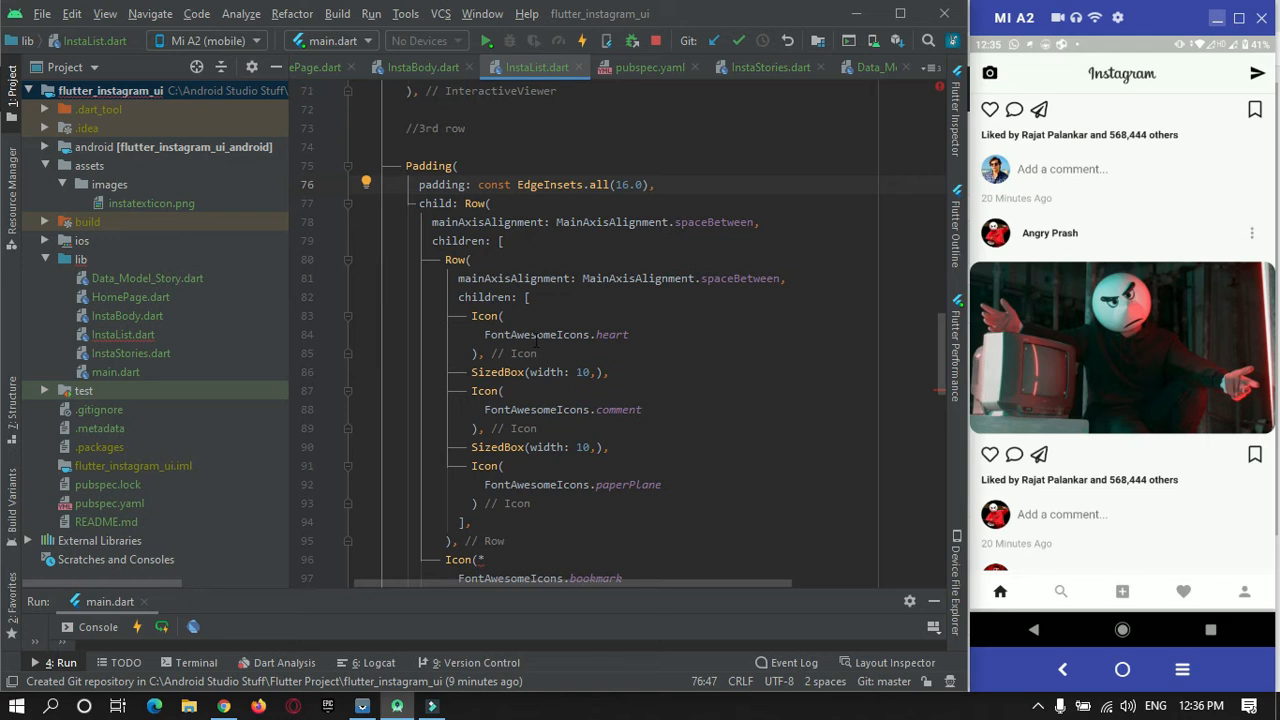
click(730, 203)
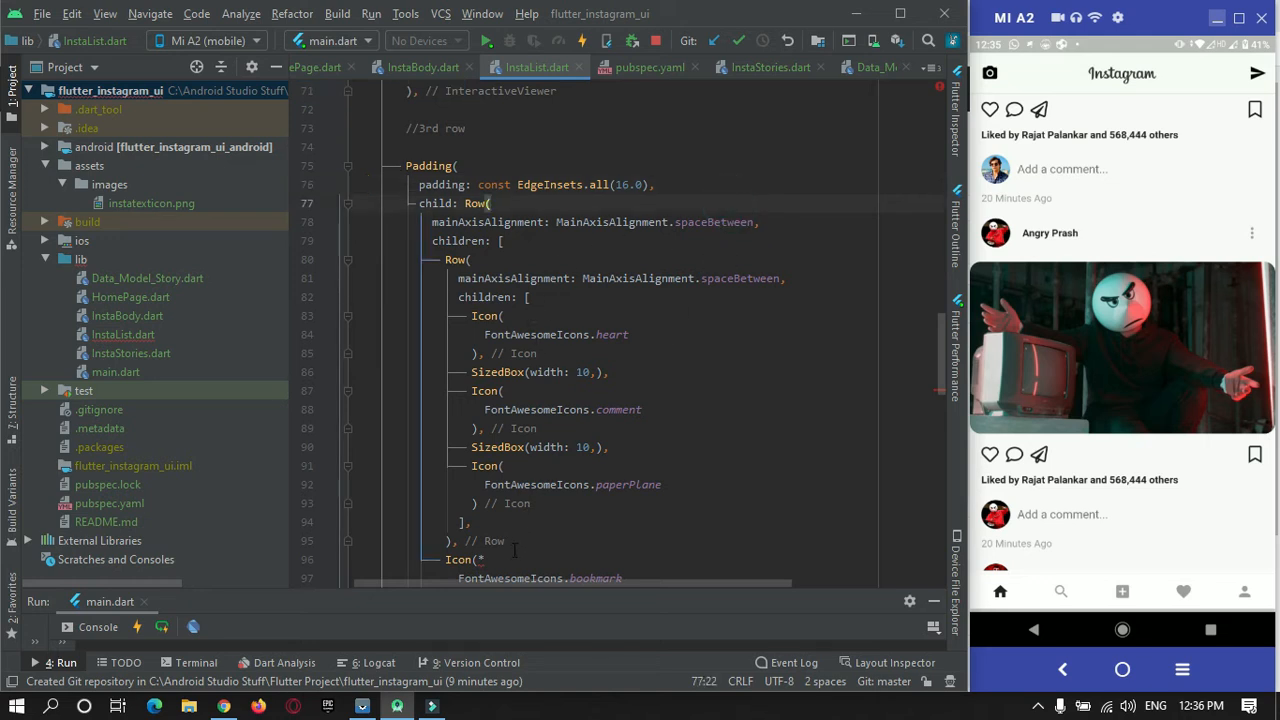
click(490, 558)
Step: Open the Git commit dialog for the whole flutter_instagram_ui project directory
click(100, 92)
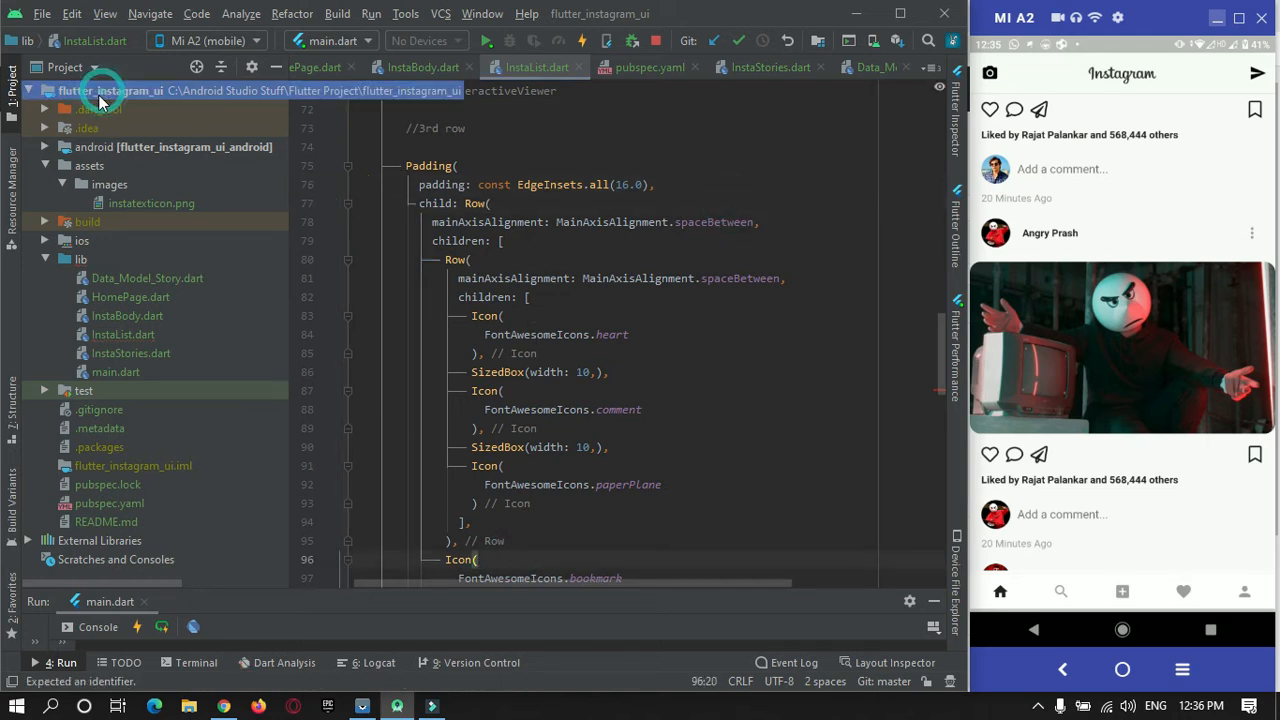
right_click(98, 94)
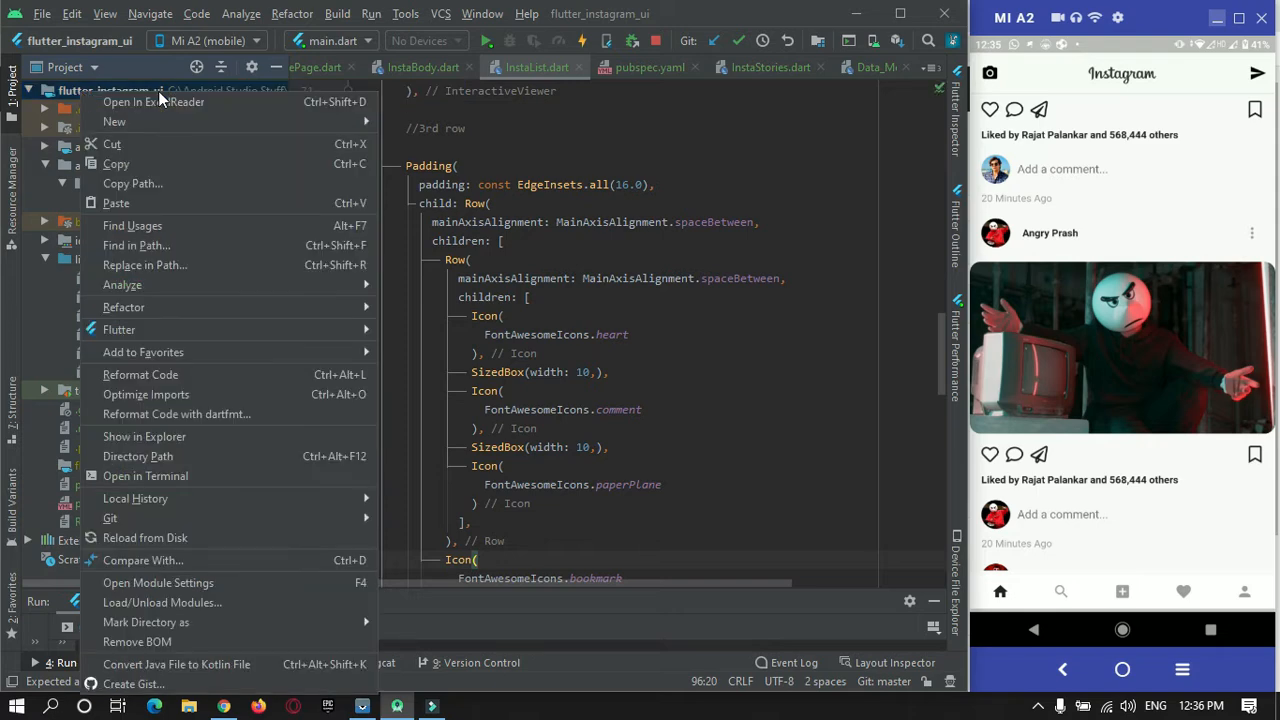
mouse_move(135, 520)
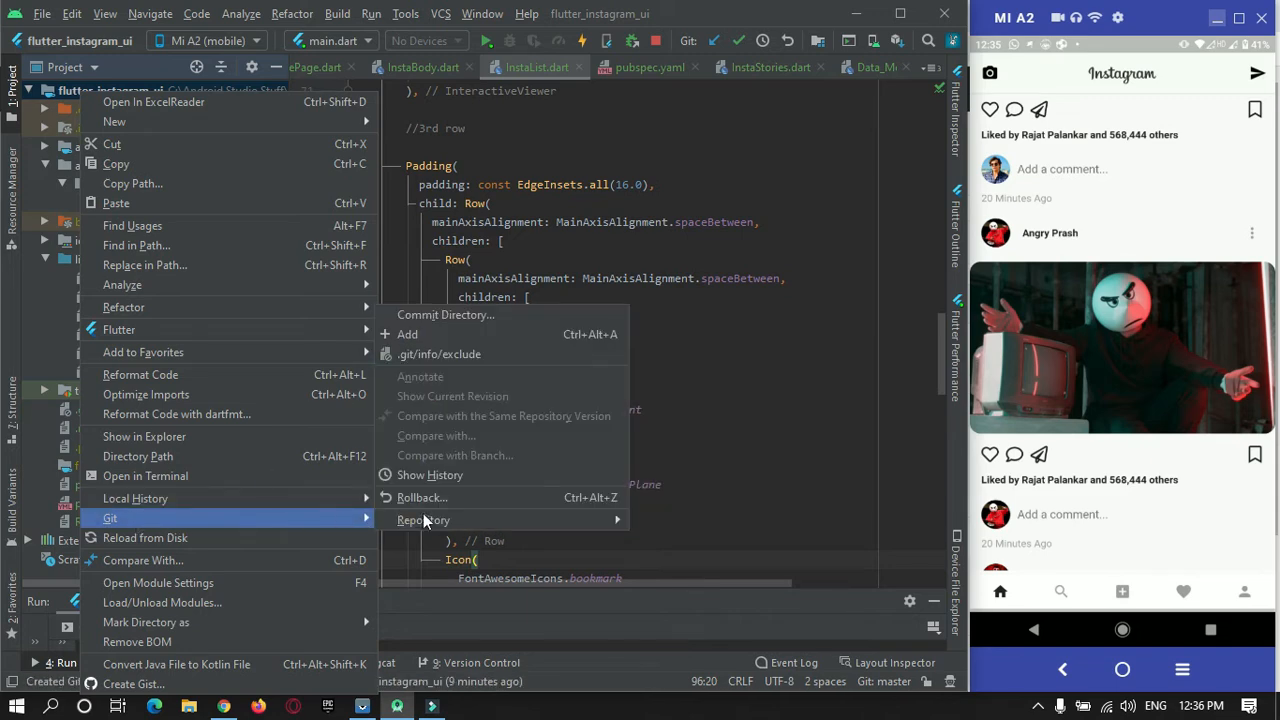
click(446, 315)
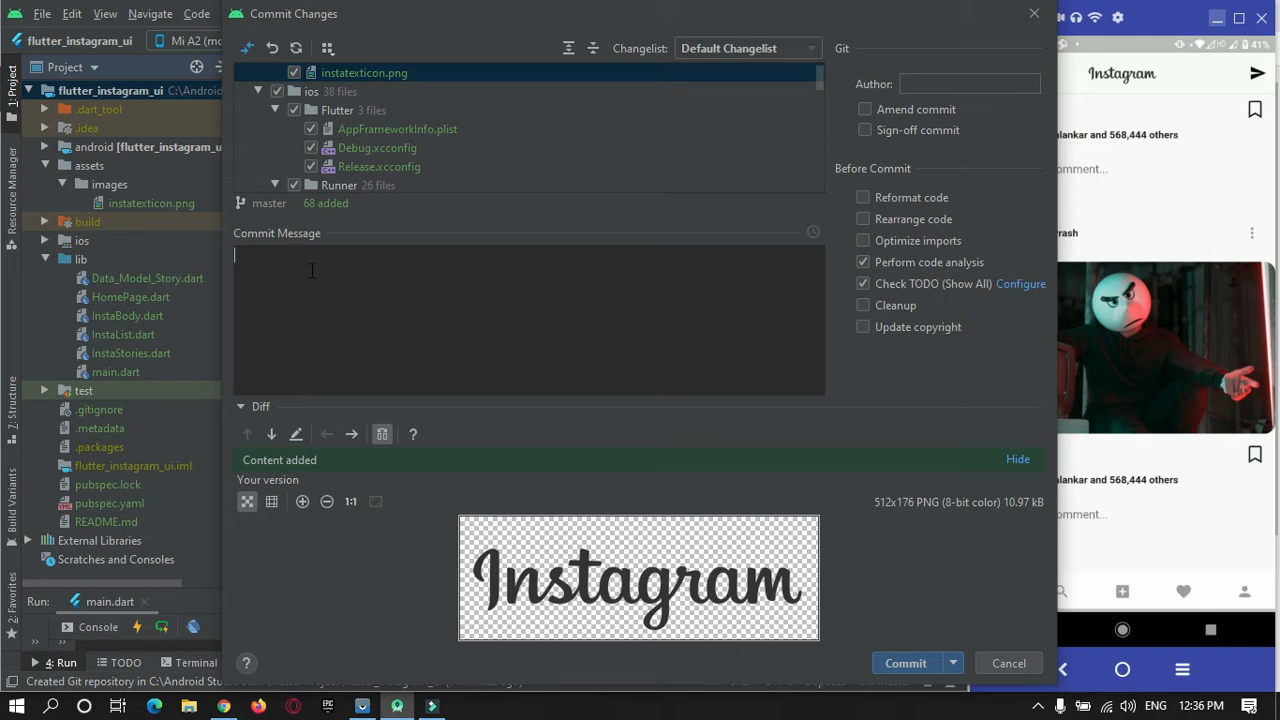
Step: Switch to the browser and examine the commit messages beside the files in the Flutter_Login_Registration_UI repository on GitHub
click(223, 706)
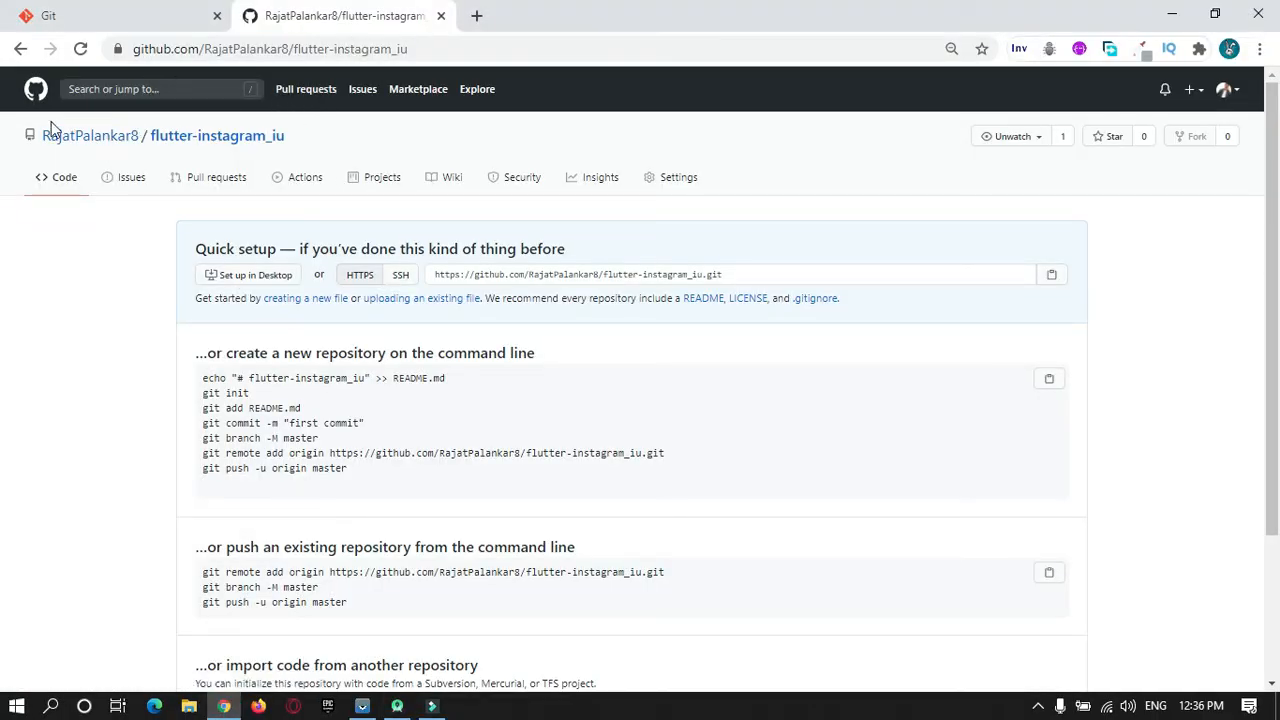
click(83, 140)
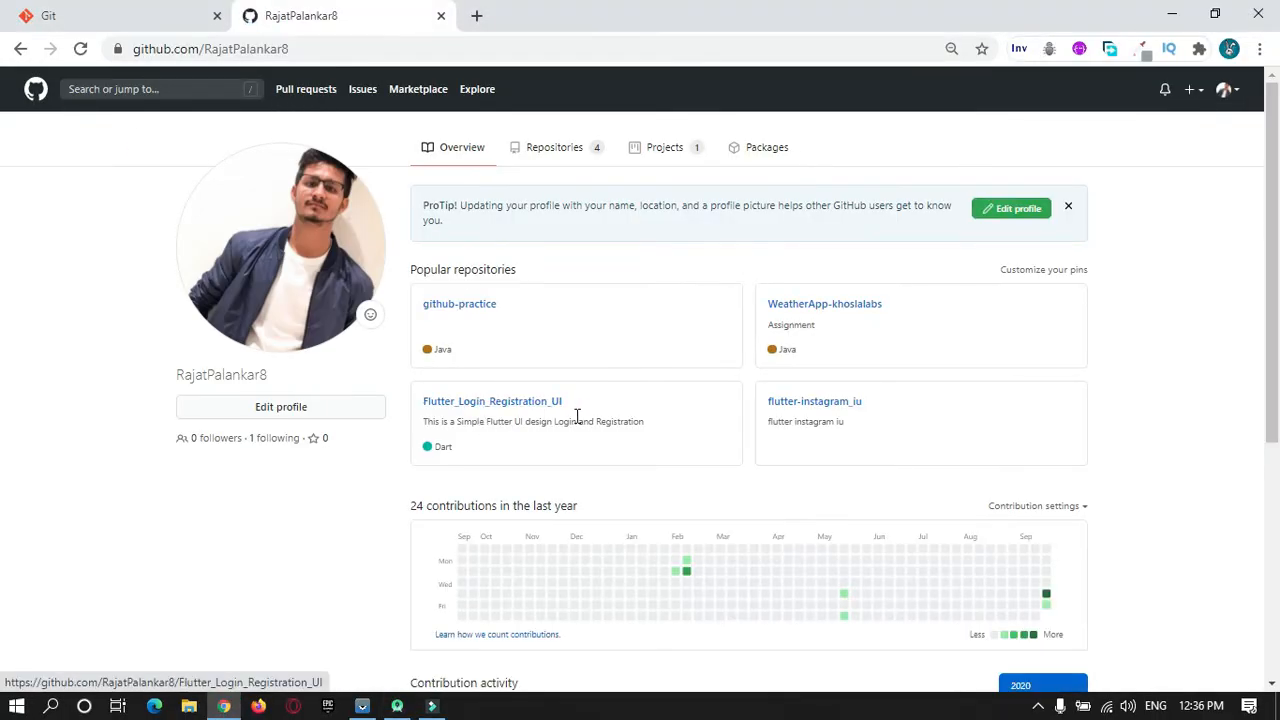
click(514, 402)
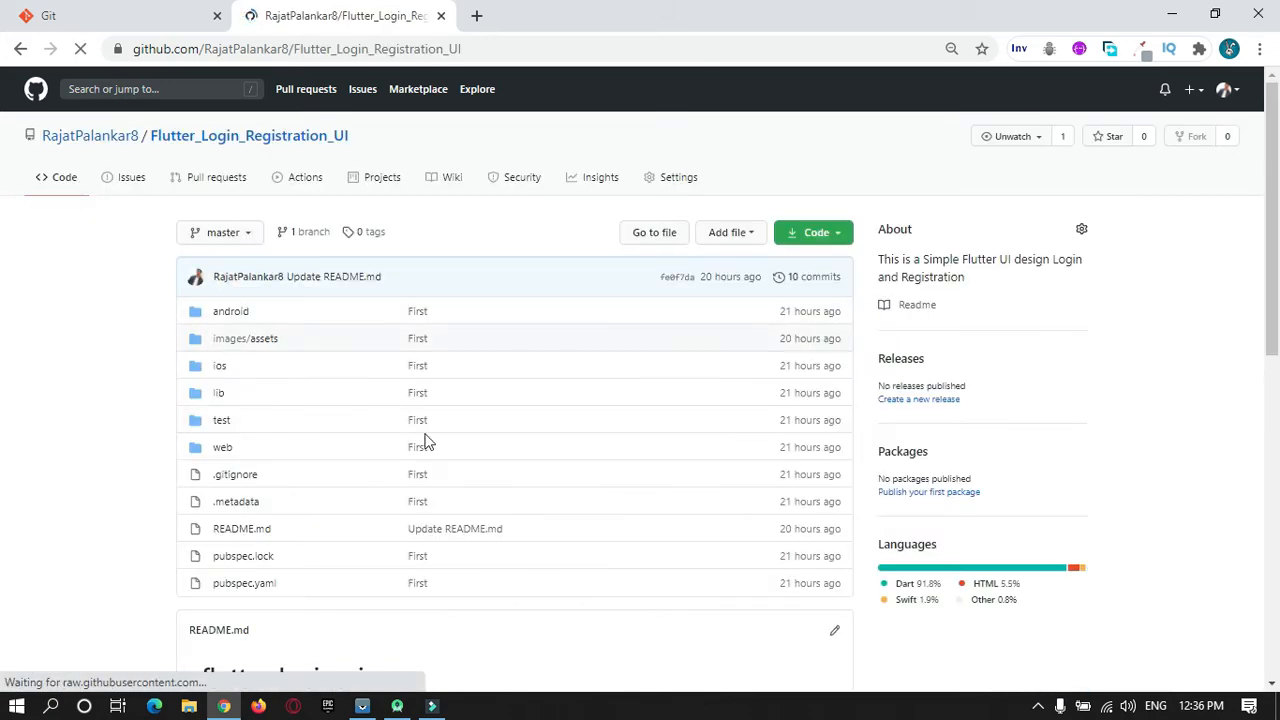
scroll(506, 446, down, 6)
scroll(517, 440, up, 4)
click(435, 127)
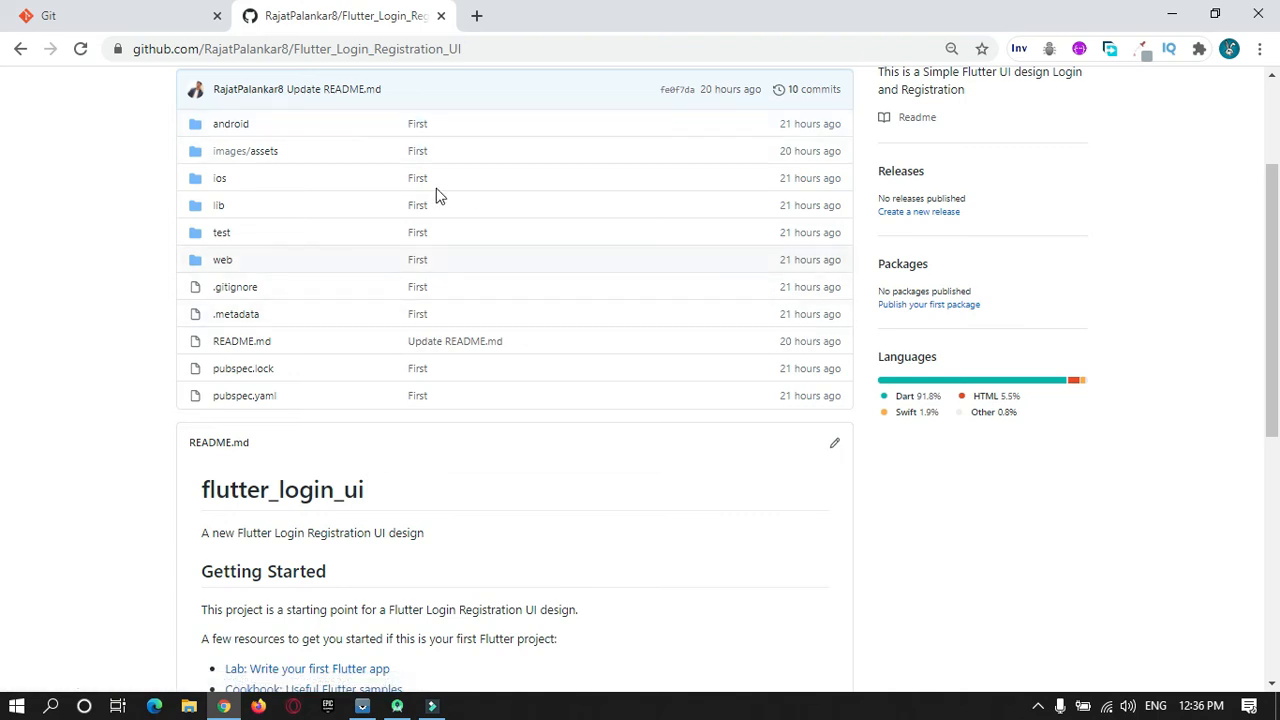
drag(443, 149, 397, 154)
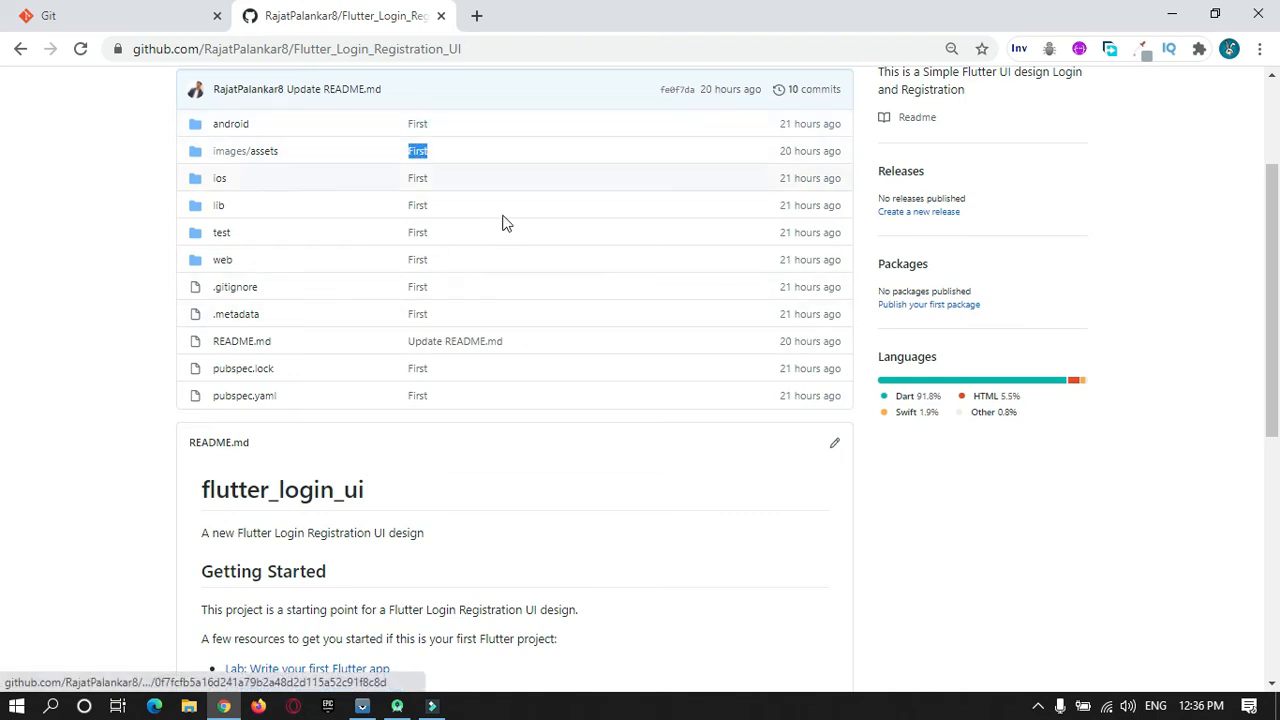
Step: Back in Android Studio, commit the project files with the message "Instagram Version 1 Push", skipping the code analysis and TODO reviews
mouse_move(397, 710)
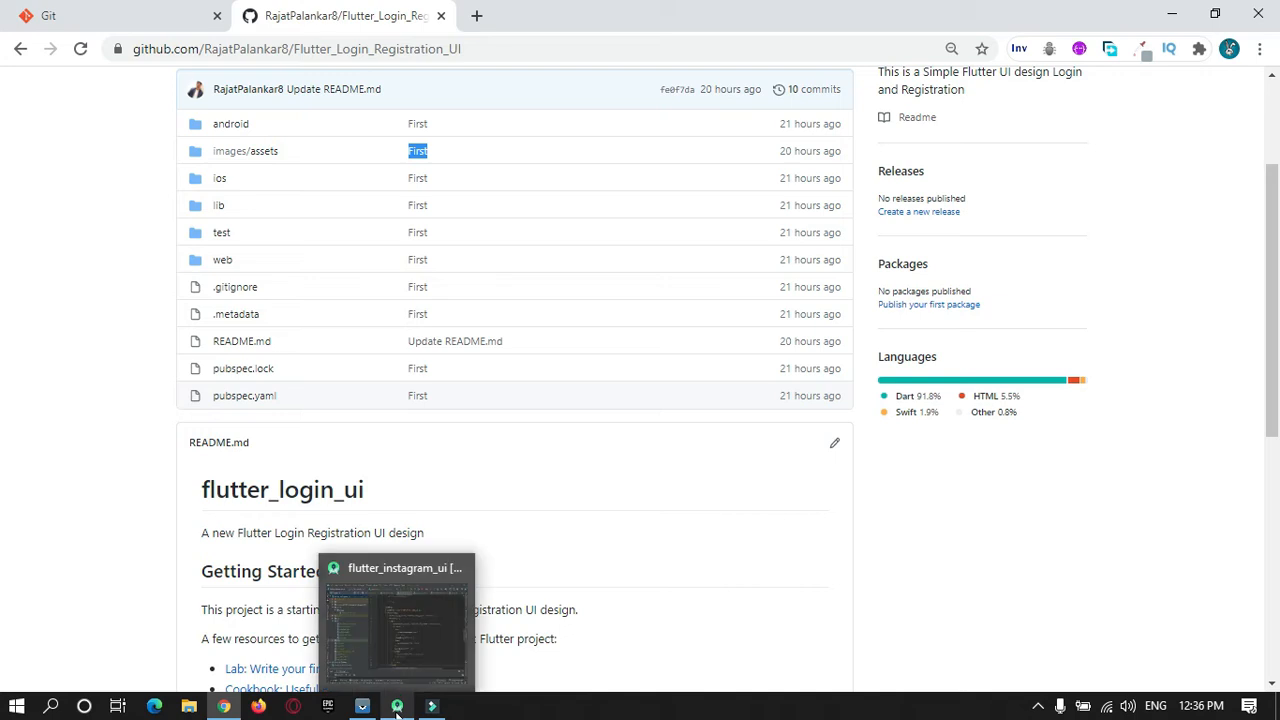
click(397, 708)
click(284, 269)
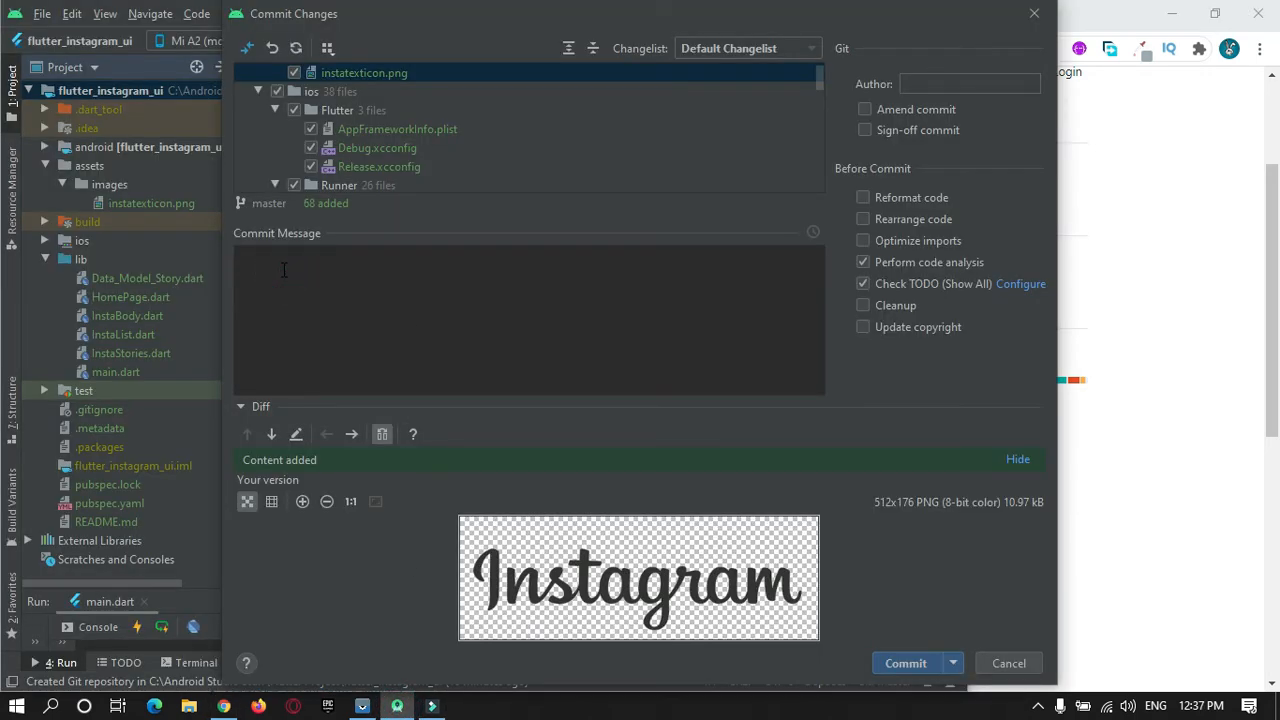
text(Instagram Version 1 Push)
click(905, 665)
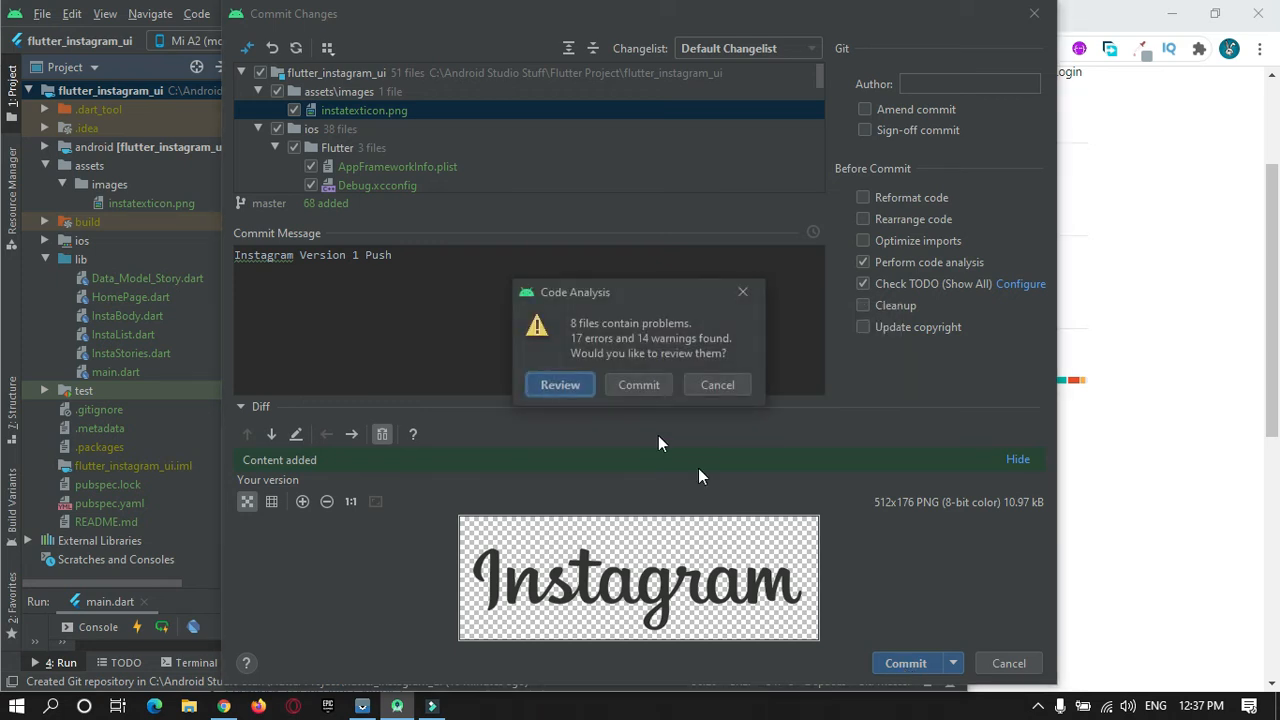
click(626, 380)
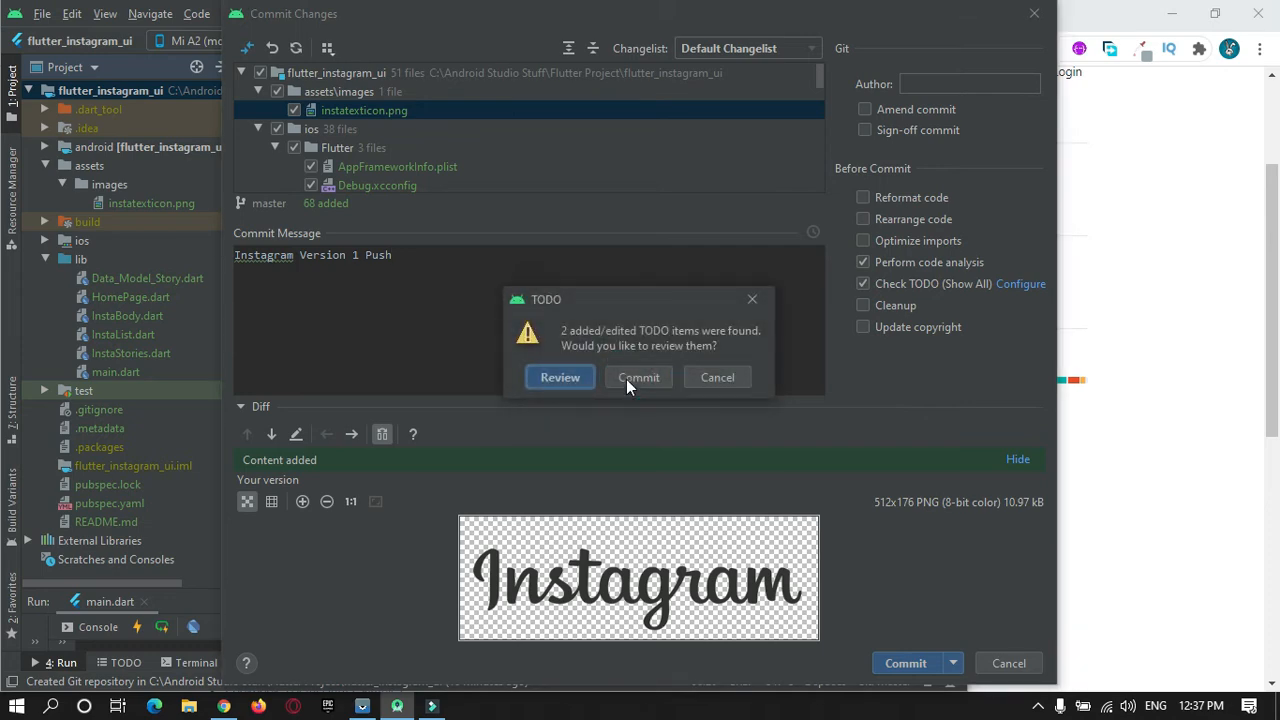
click(628, 377)
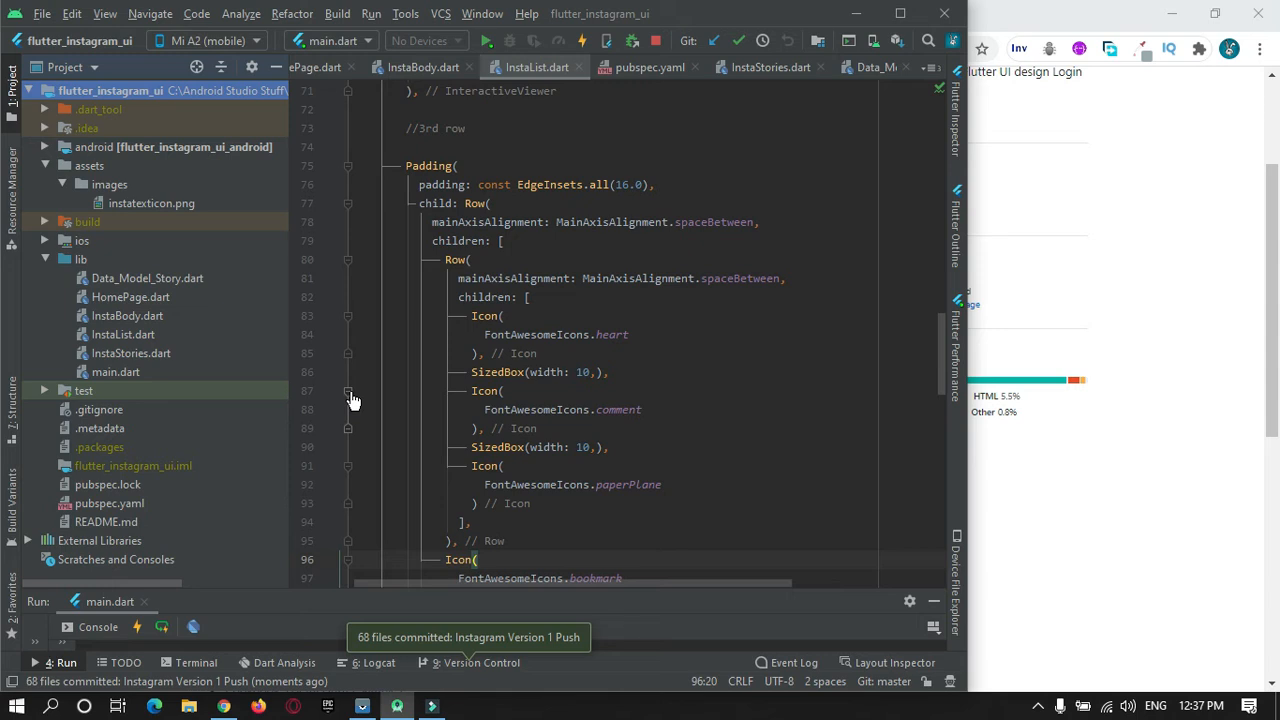
Step: Start a Git push of the flutter_instagram_ui project and open the remote definition for the master branch
right_click(119, 93)
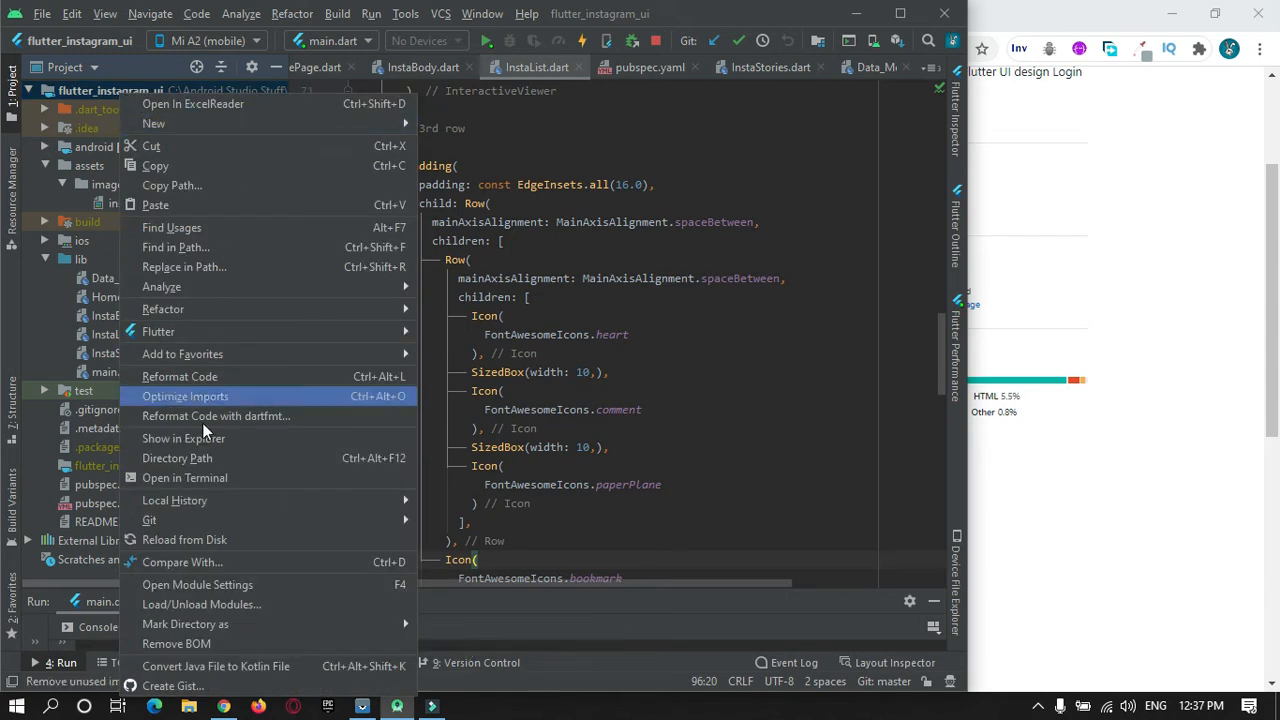
mouse_move(202, 519)
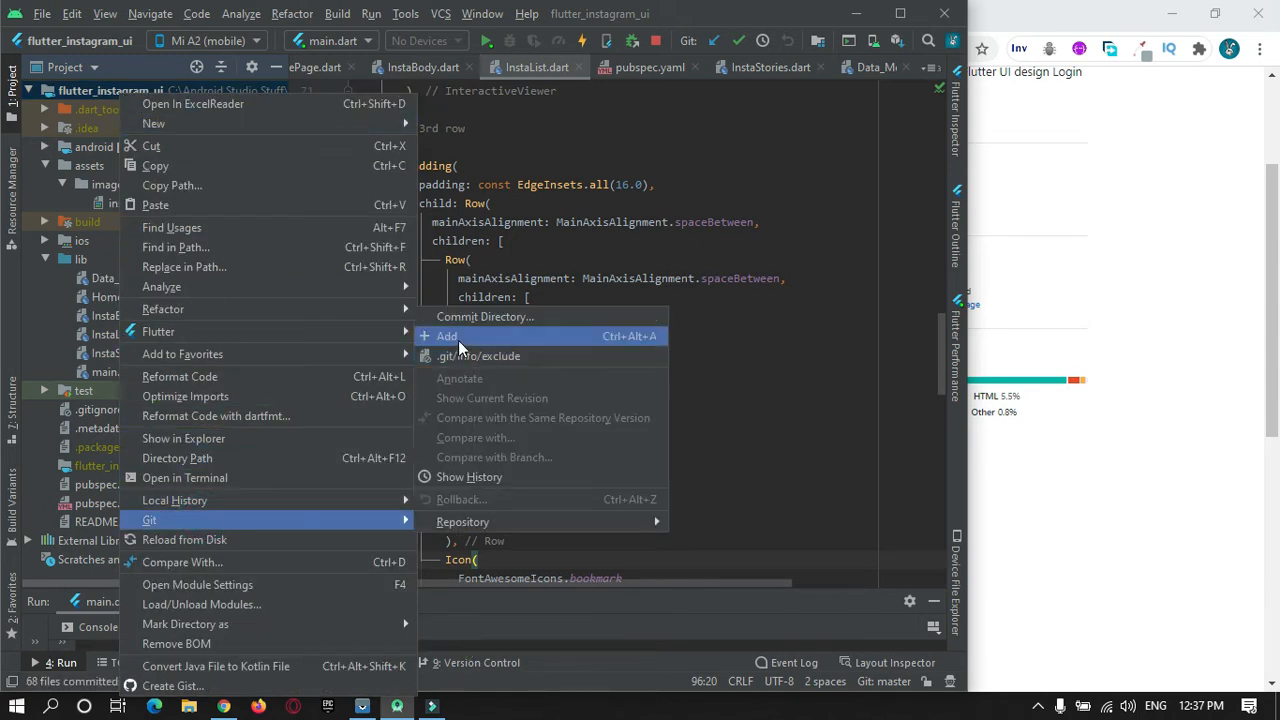
mouse_move(455, 530)
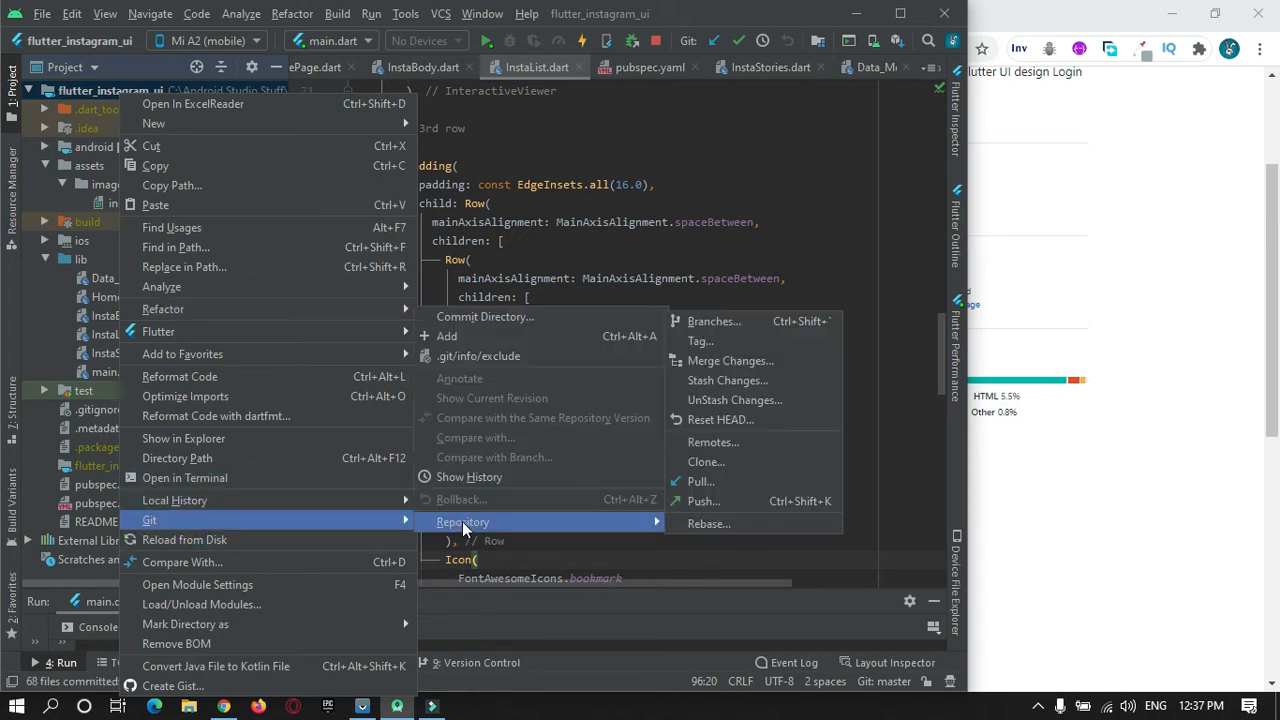
click(708, 503)
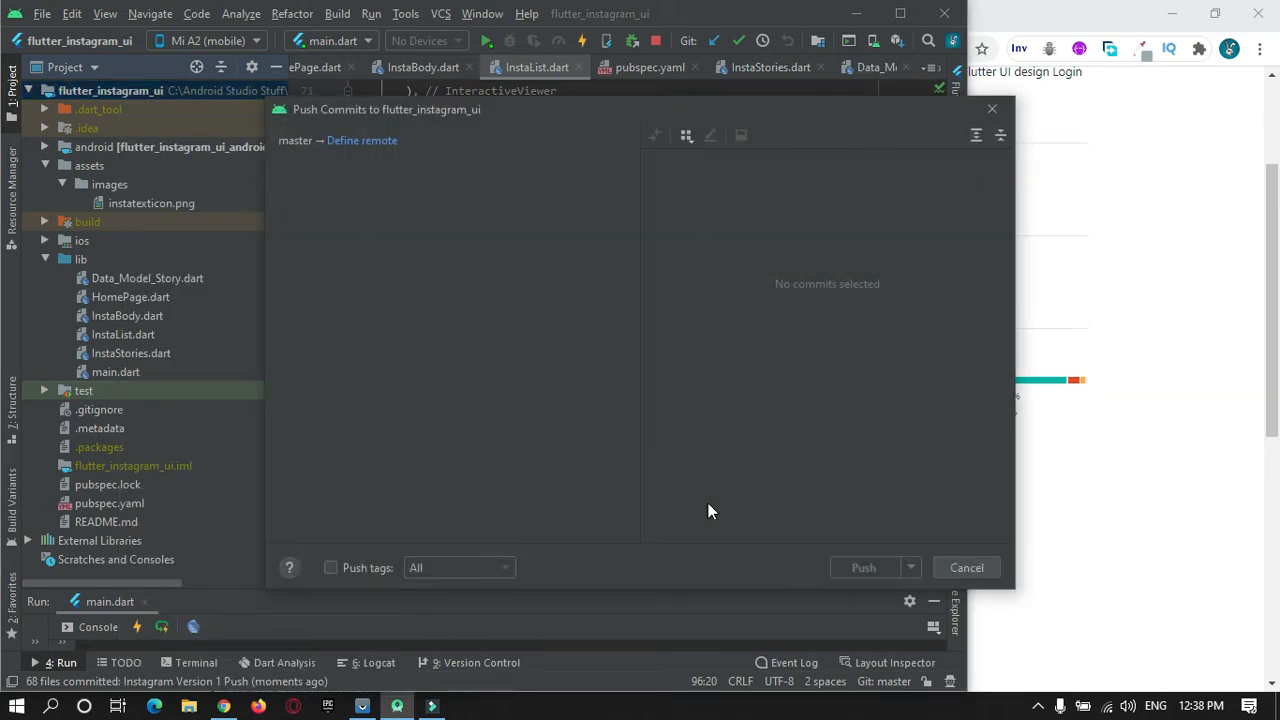
click(368, 141)
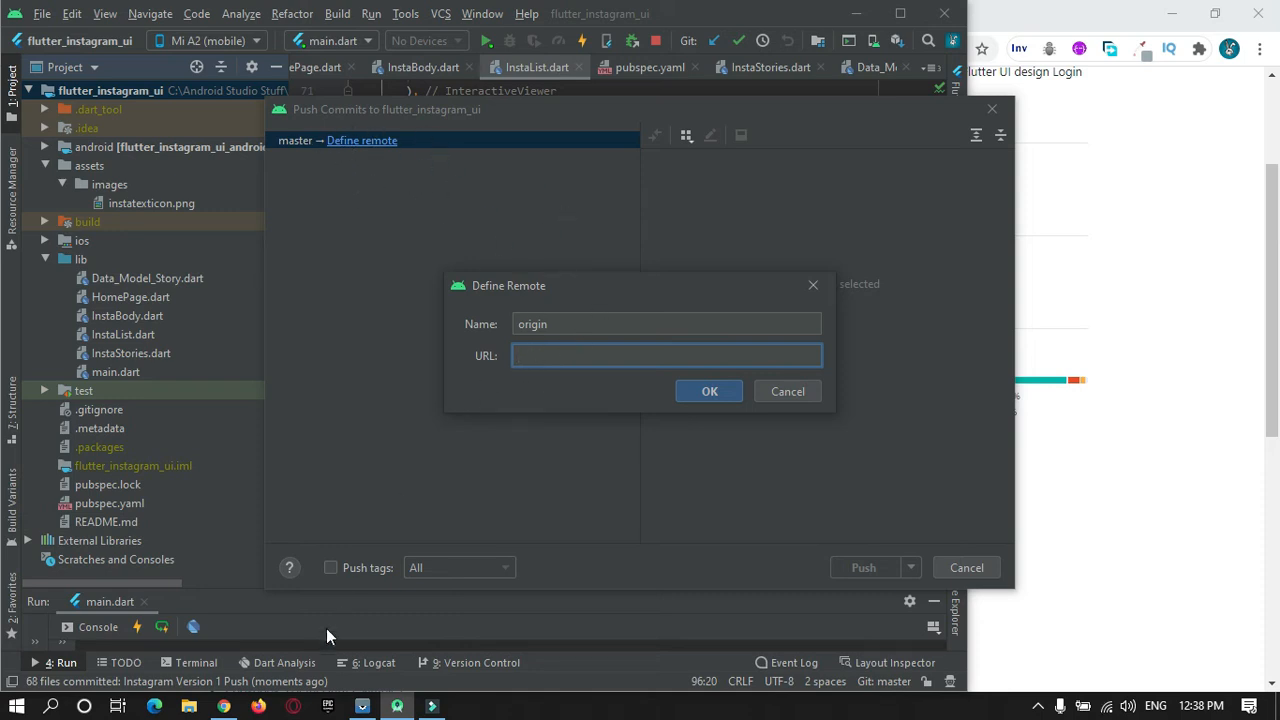
Step: Switch to the browser, open the flutter-instagram_iu repository from the GitHub profile and copy its HTTPS URL
click(223, 706)
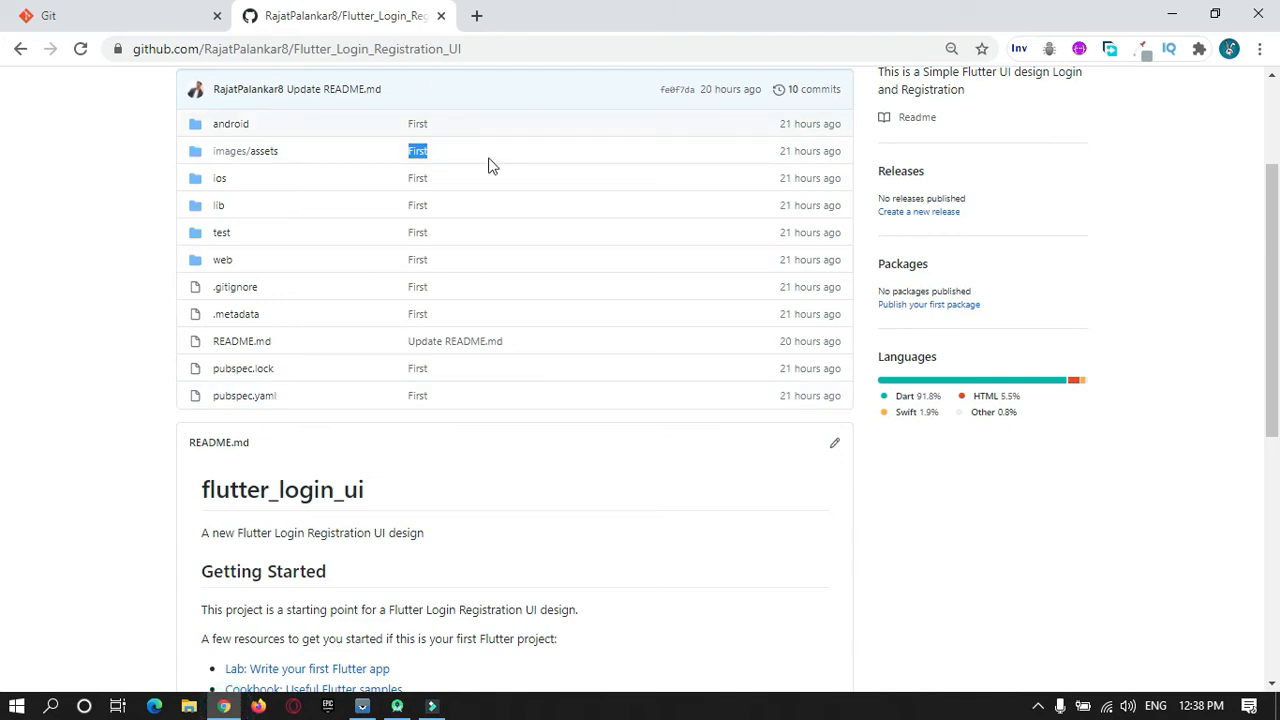
scroll(786, 258, up, 2)
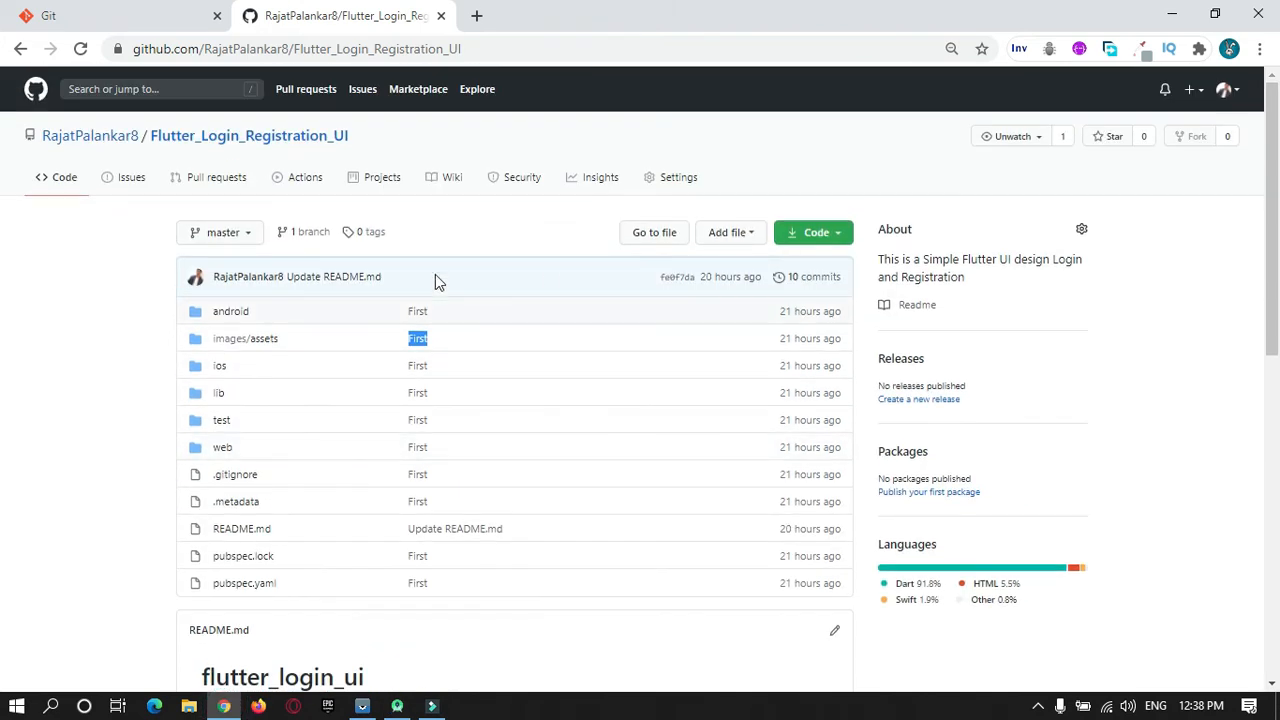
click(92, 138)
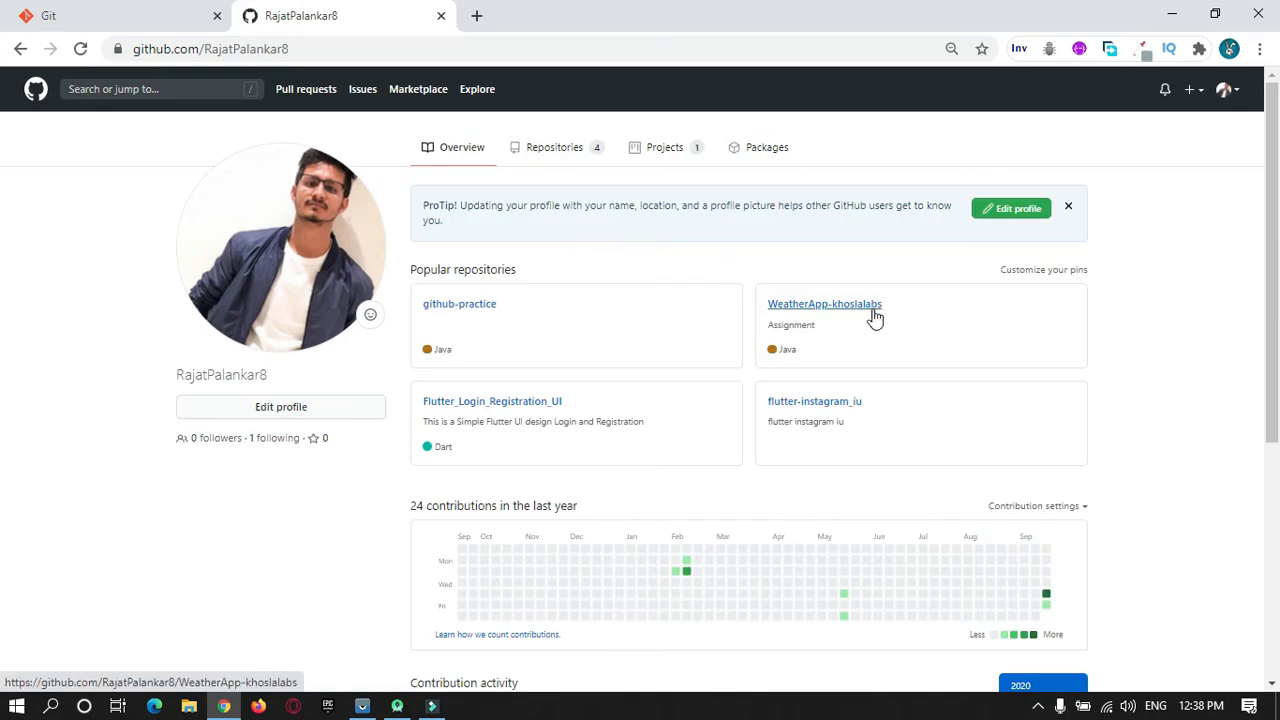
click(836, 410)
click(740, 277)
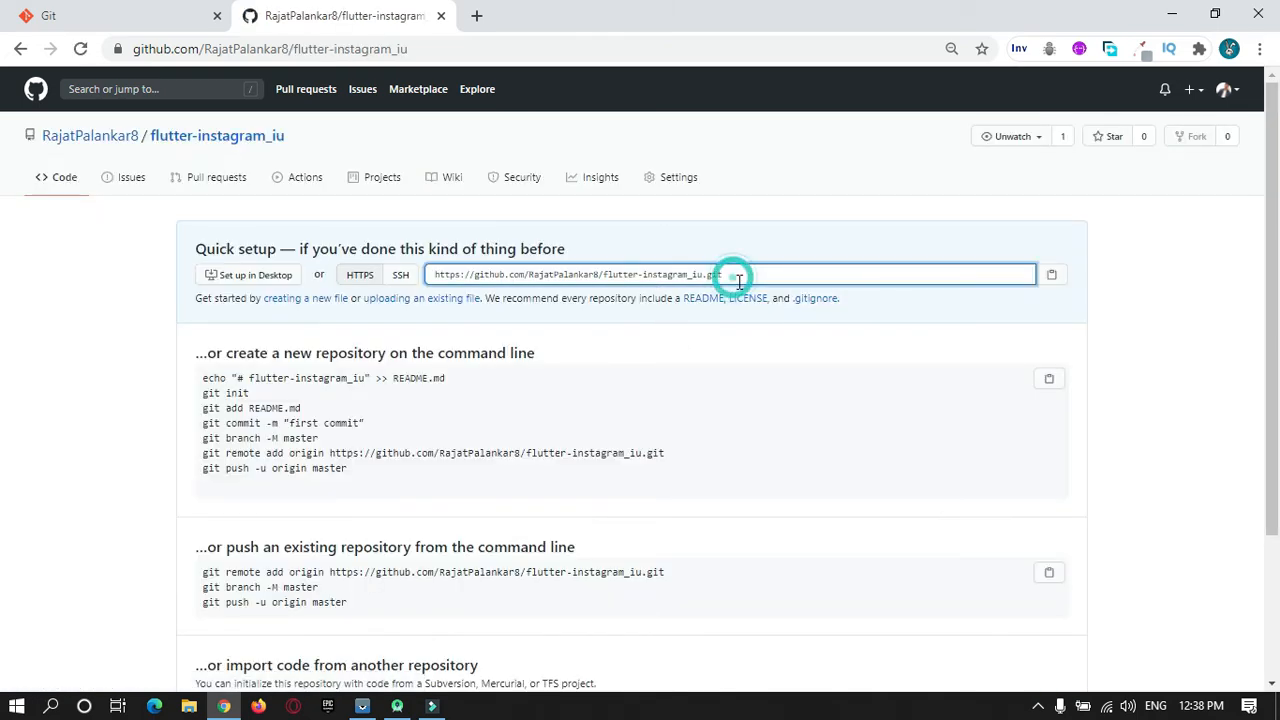
click(1051, 276)
click(1047, 276)
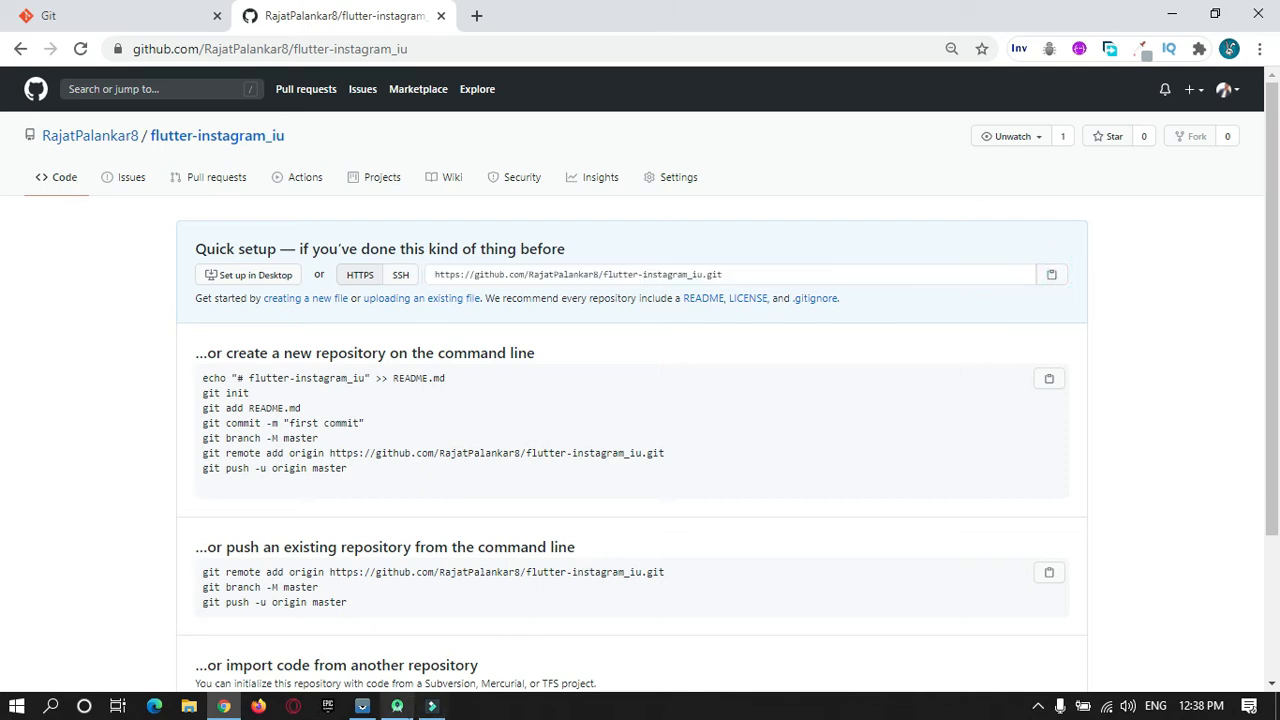
Step: Return to Android Studio and define the remote origin with the copied flutter-instagram_iu repository URL
click(397, 706)
click(578, 358)
key(ctrl+v)
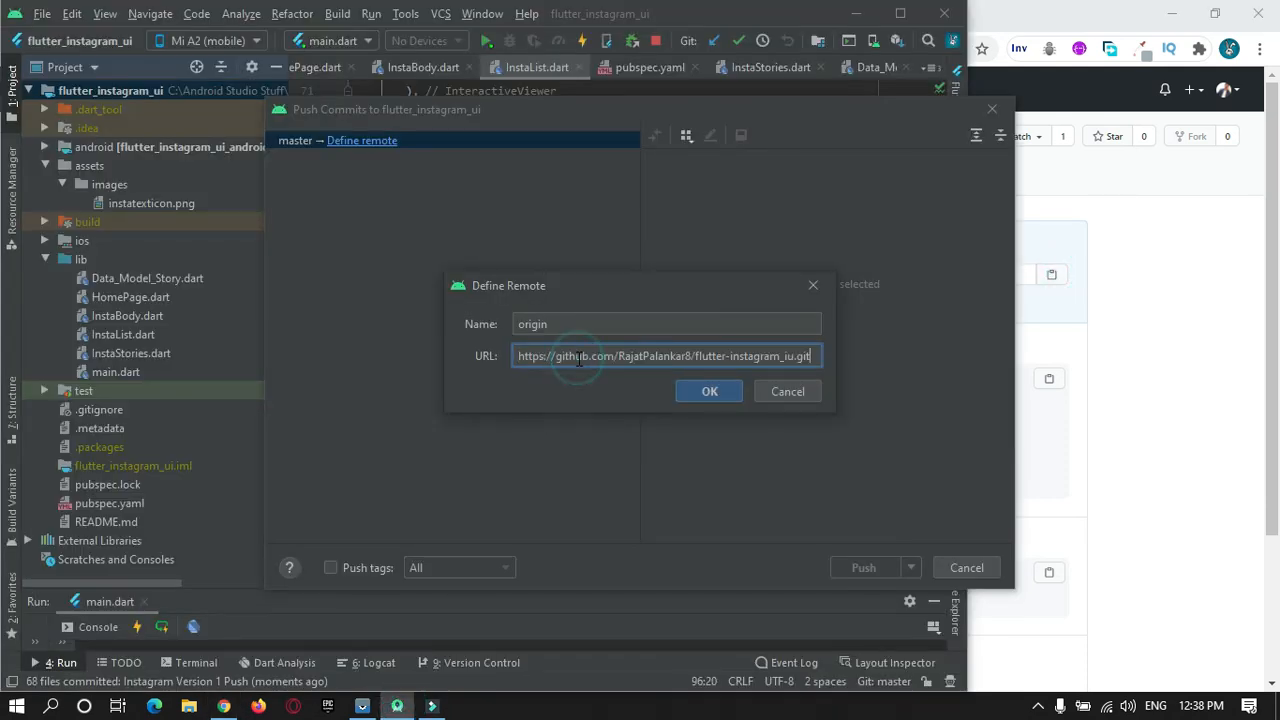
click(720, 395)
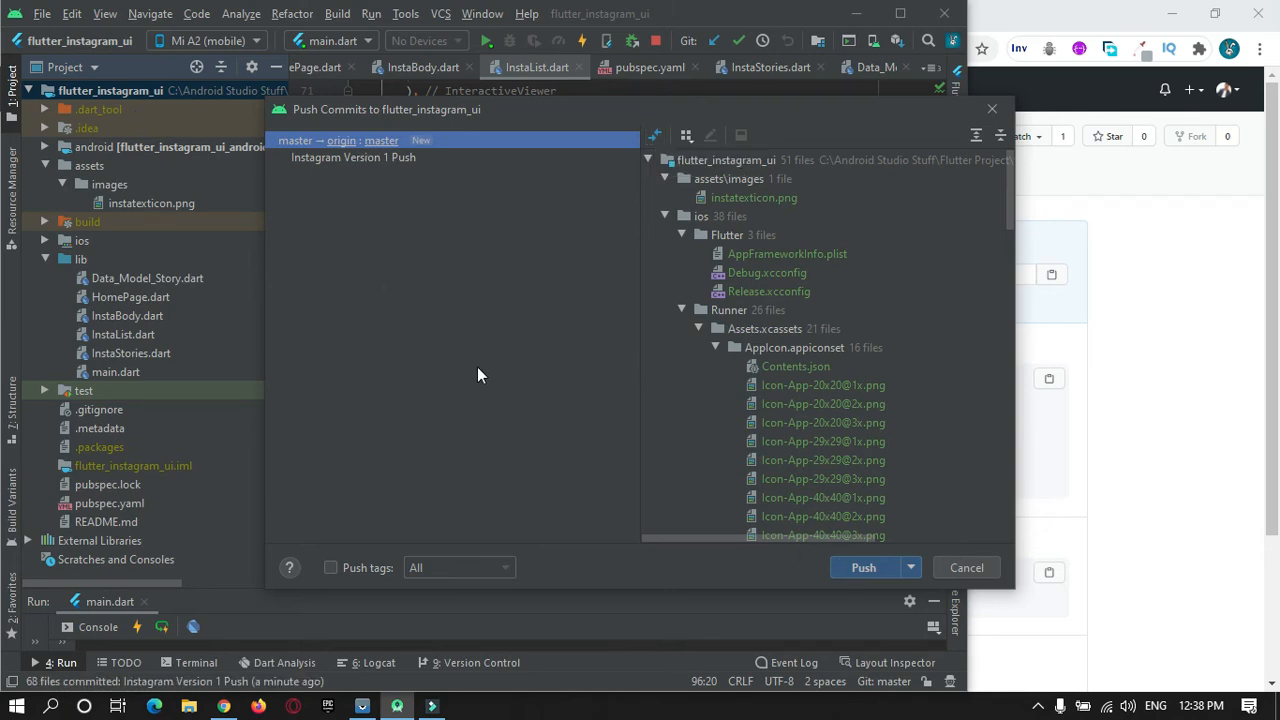
Step: Push the "Instagram Version 1 Push" commit from master to origin's master branch
click(856, 568)
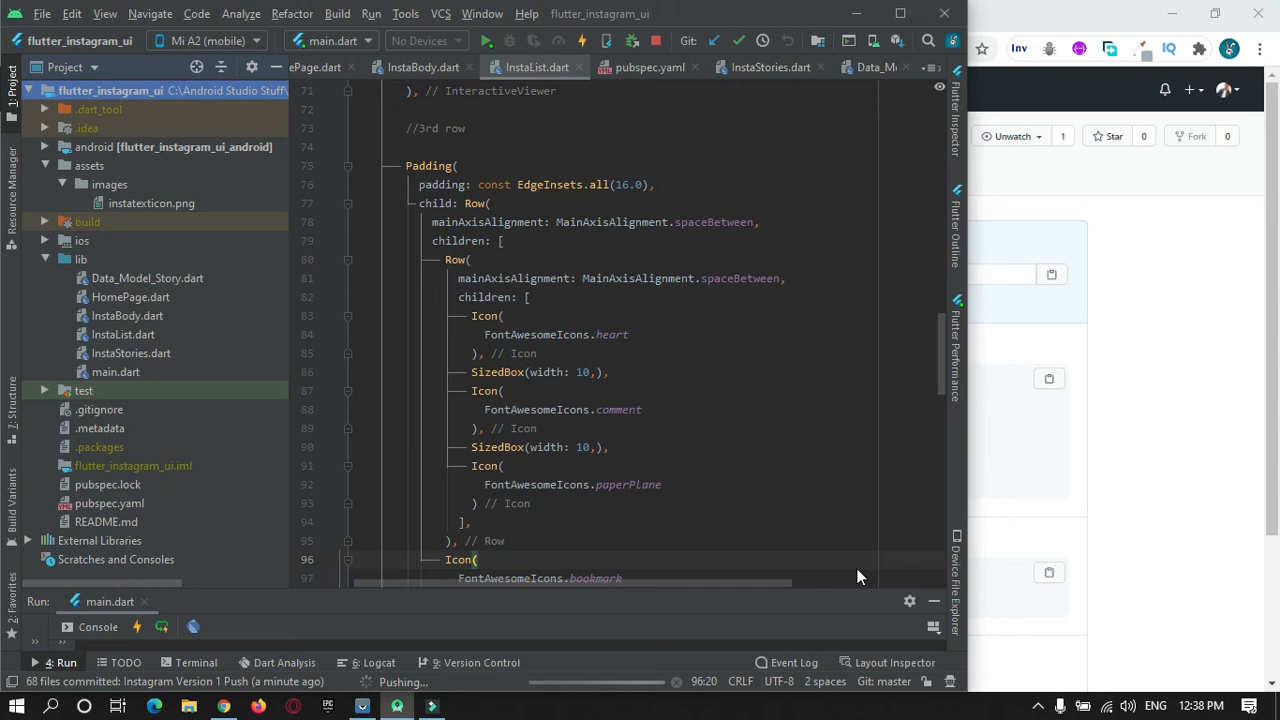
click(404, 686)
drag(684, 256, 651, 270)
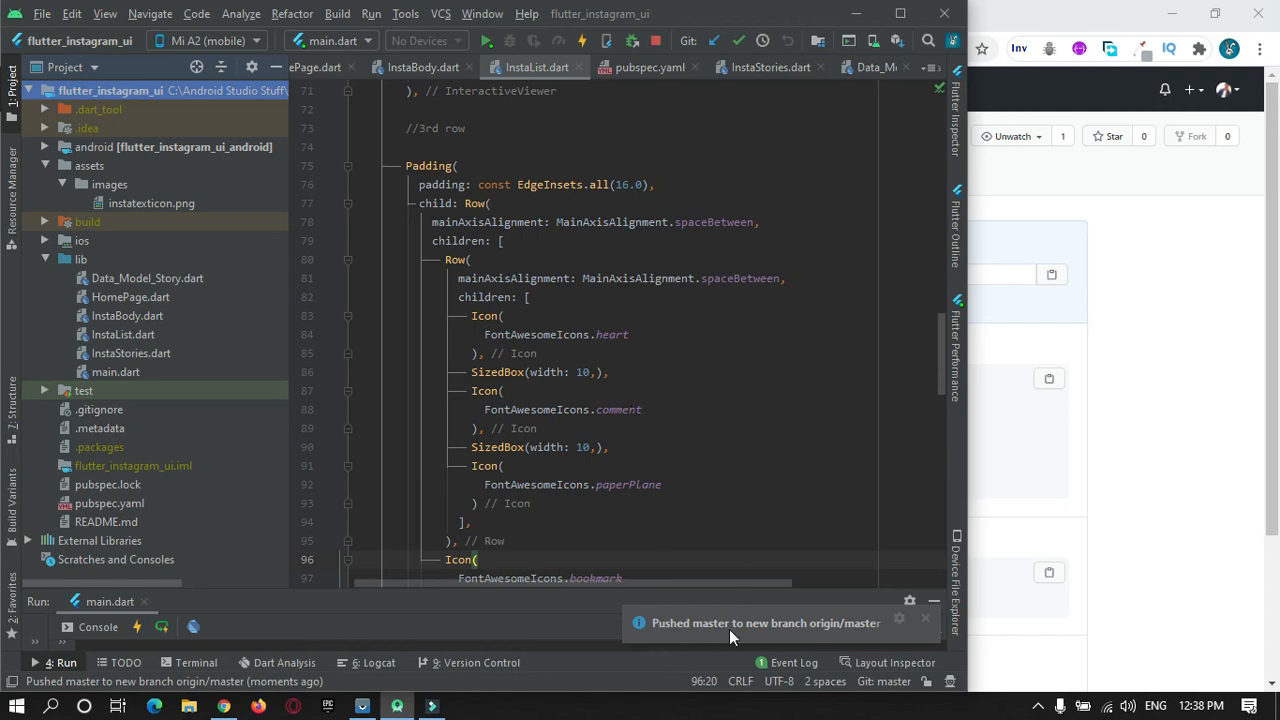
Step: Switch to the browser and reopen the flutter-instagram_iu repository from the GitHub profile to check the uploaded files
click(1165, 378)
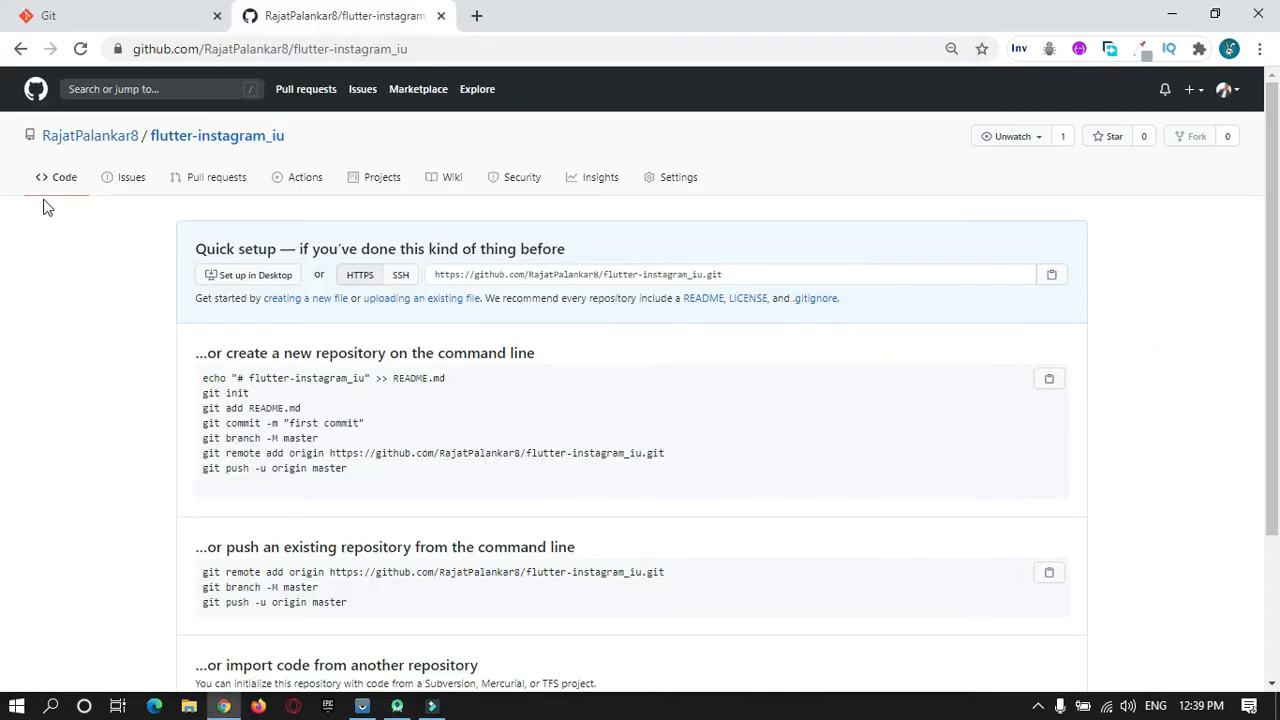
click(86, 135)
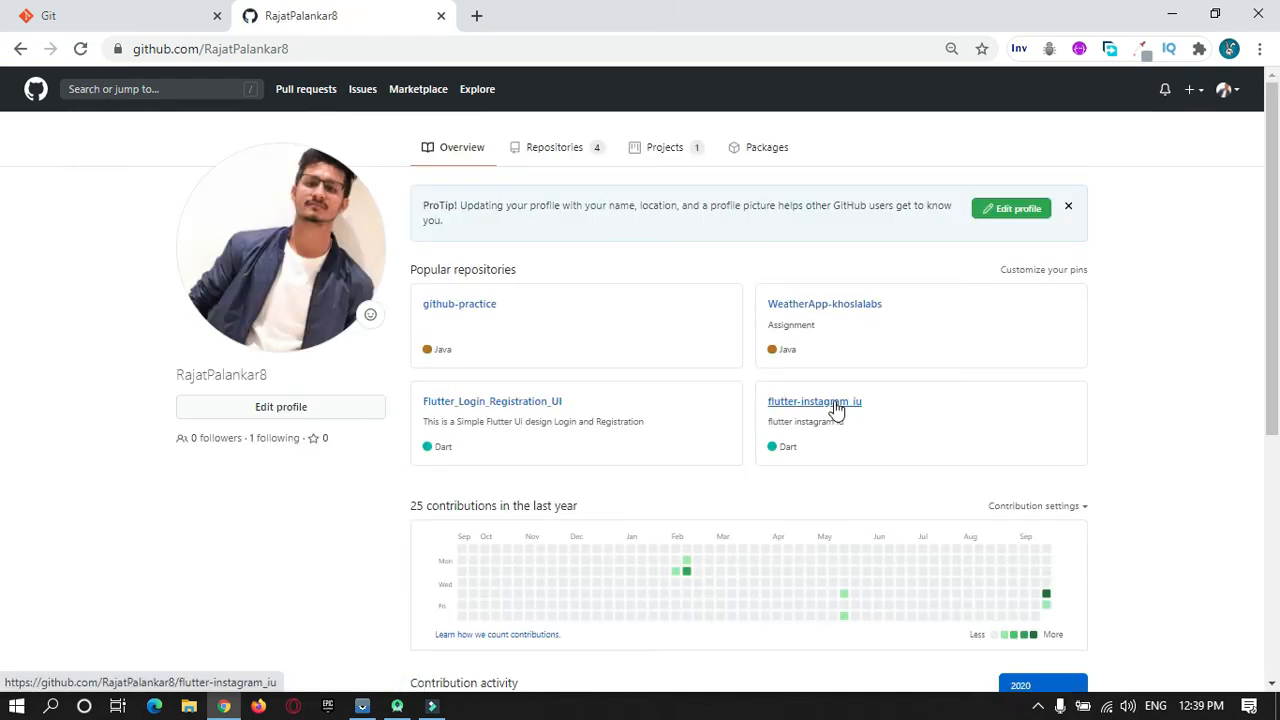
click(834, 405)
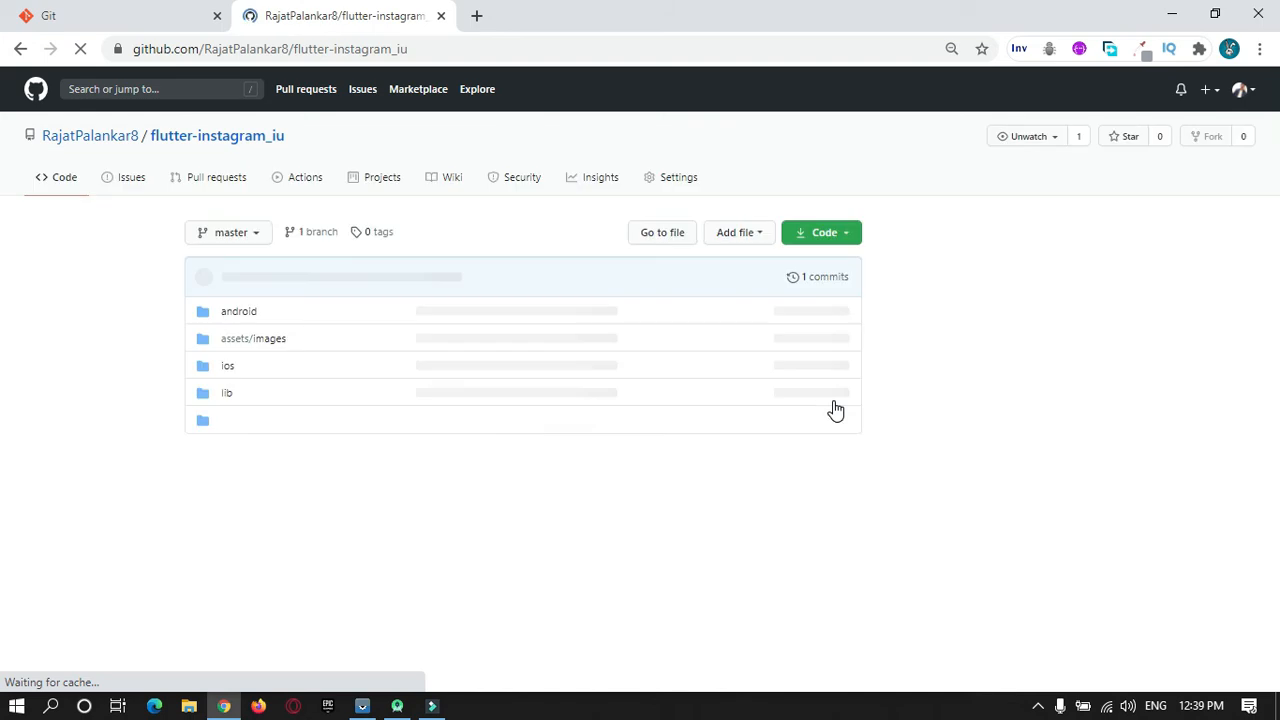
Step: Open the repository's assets/images folder and compare it with instatexticon.png in the Android Studio project tree
scroll(340, 315, down, 4)
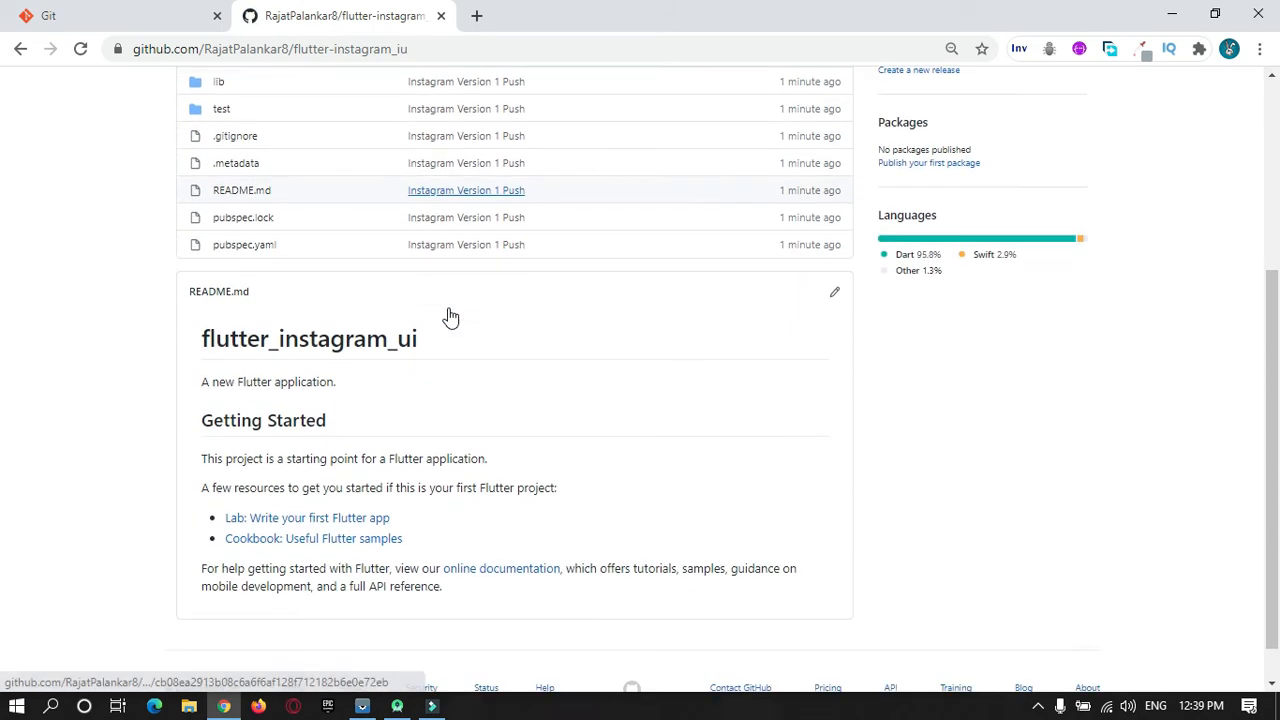
scroll(491, 337, up, 4)
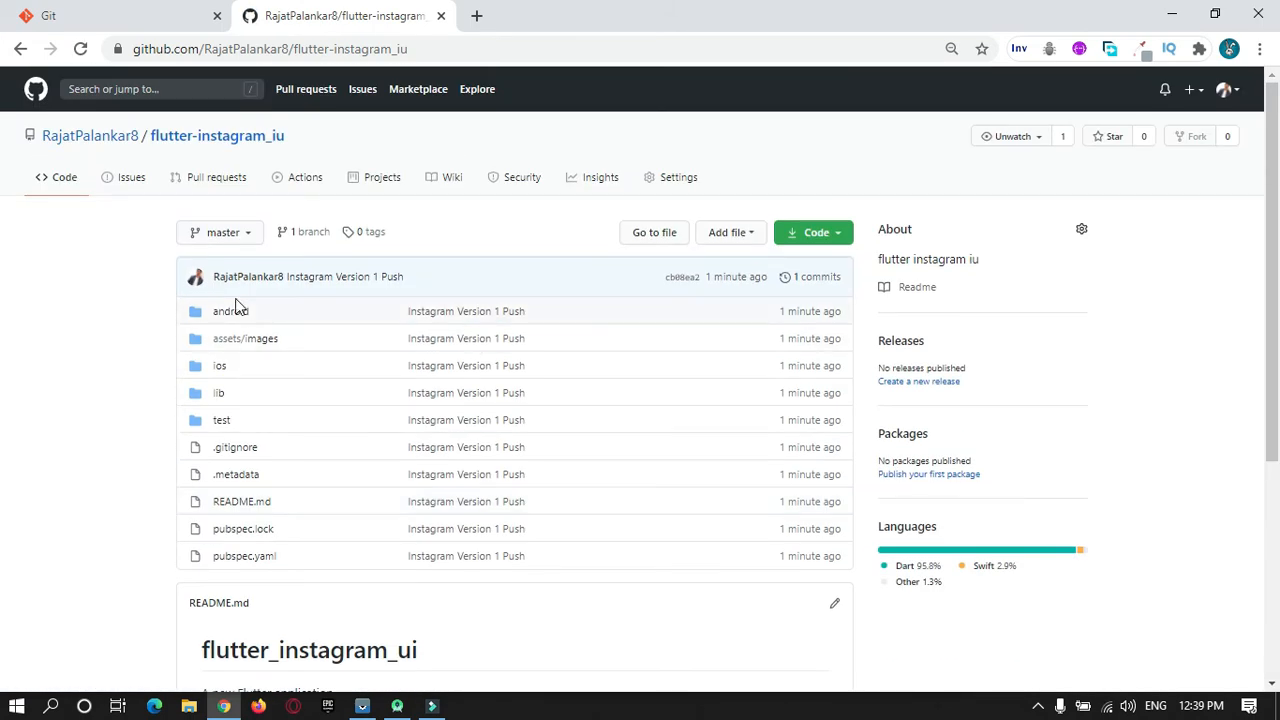
click(228, 343)
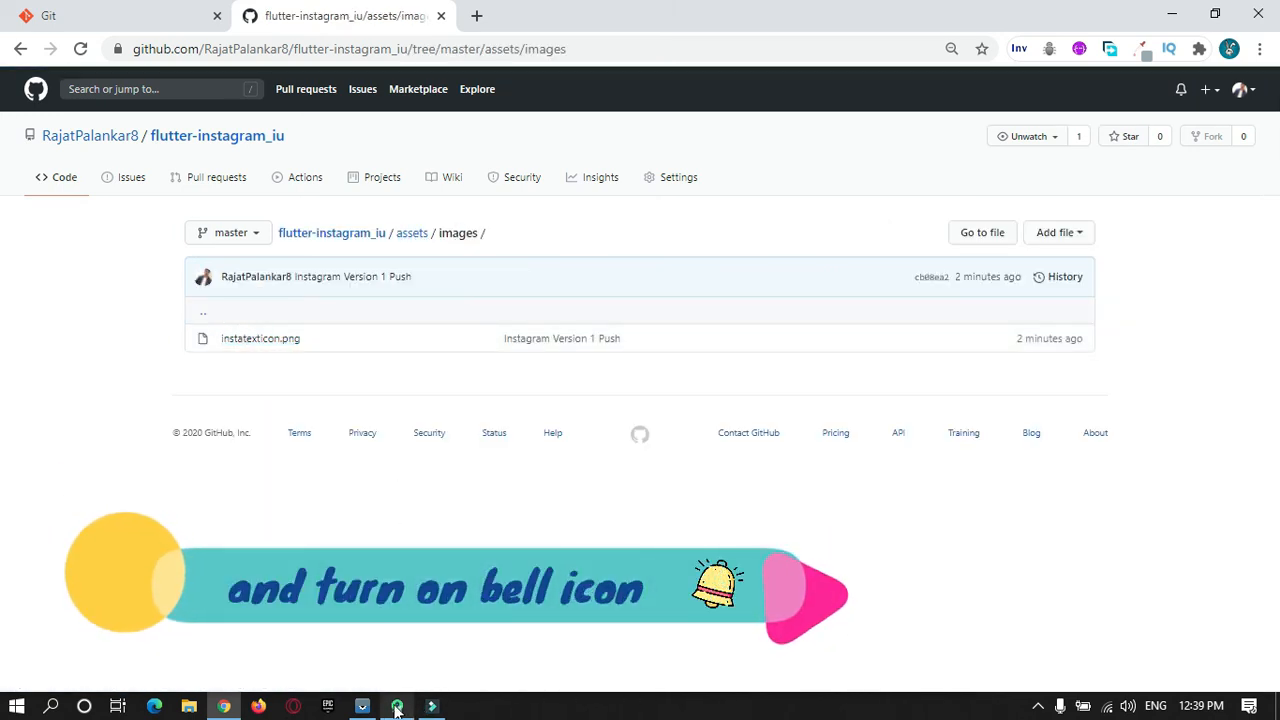
mouse_move(397, 700)
click(408, 670)
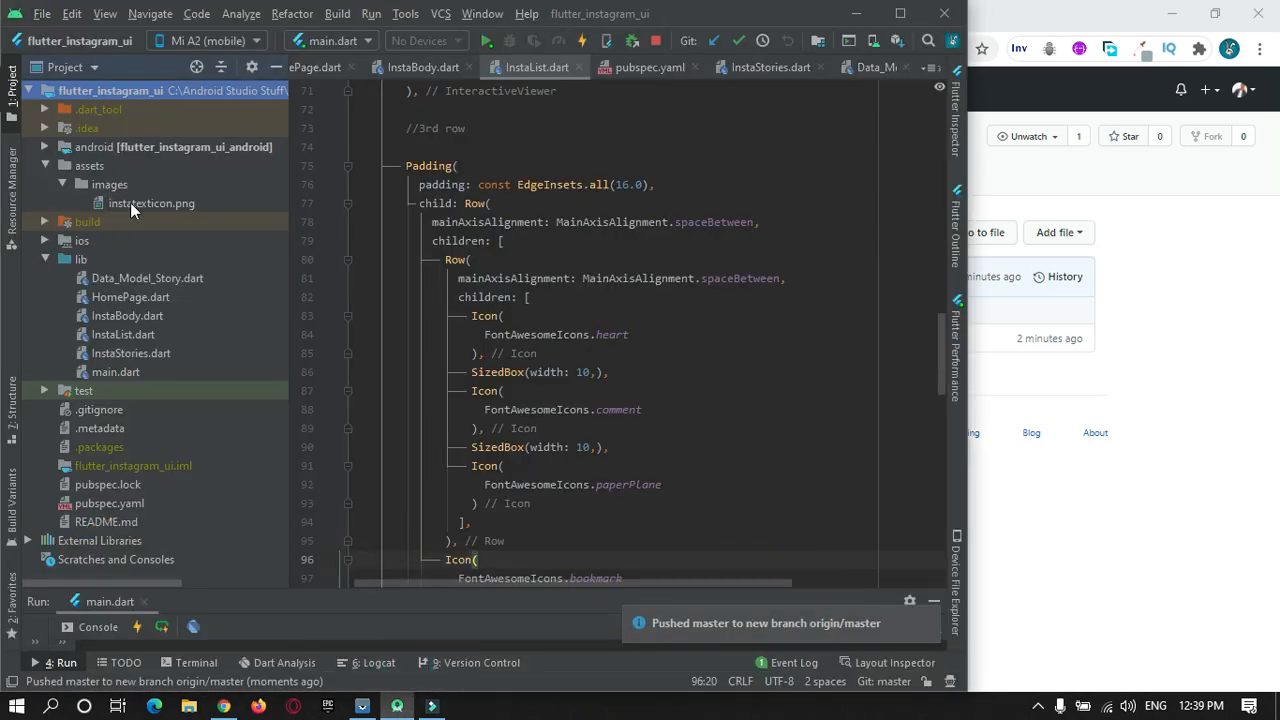
click(132, 203)
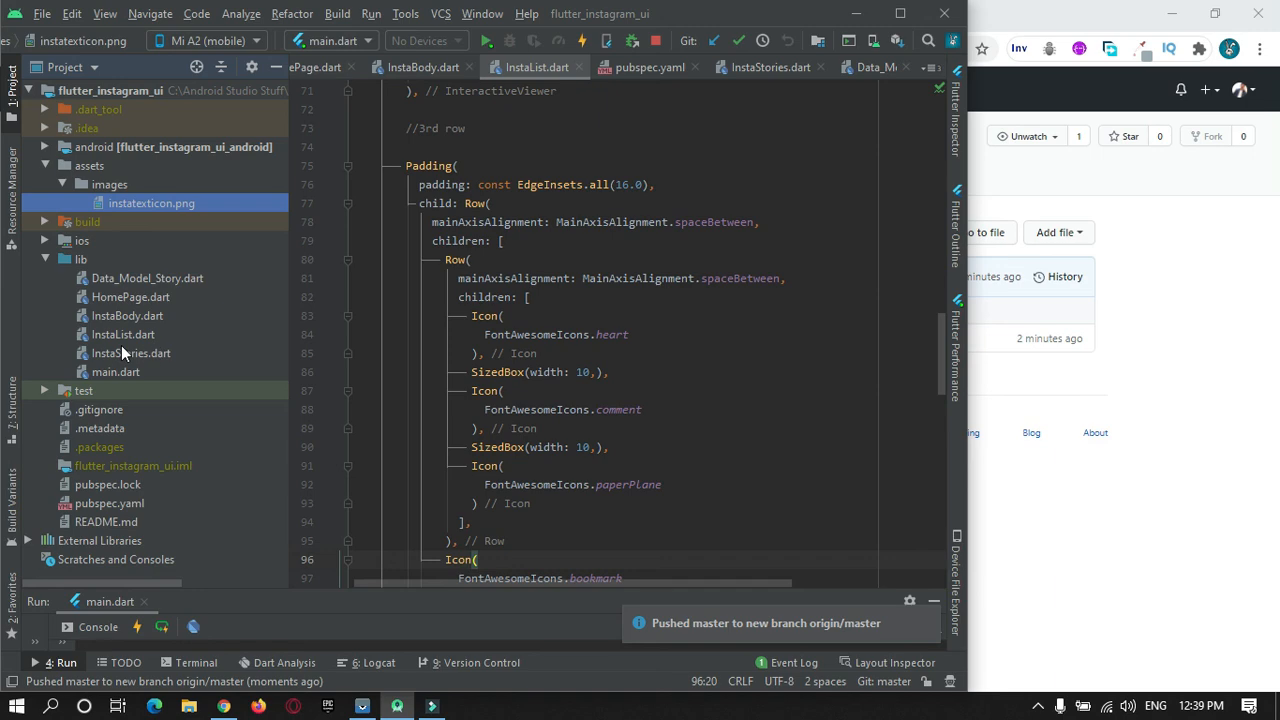
Step: Switch back to the browser, examine the code of main.dart in the repository's lib folder and return to the repository root
click(1204, 294)
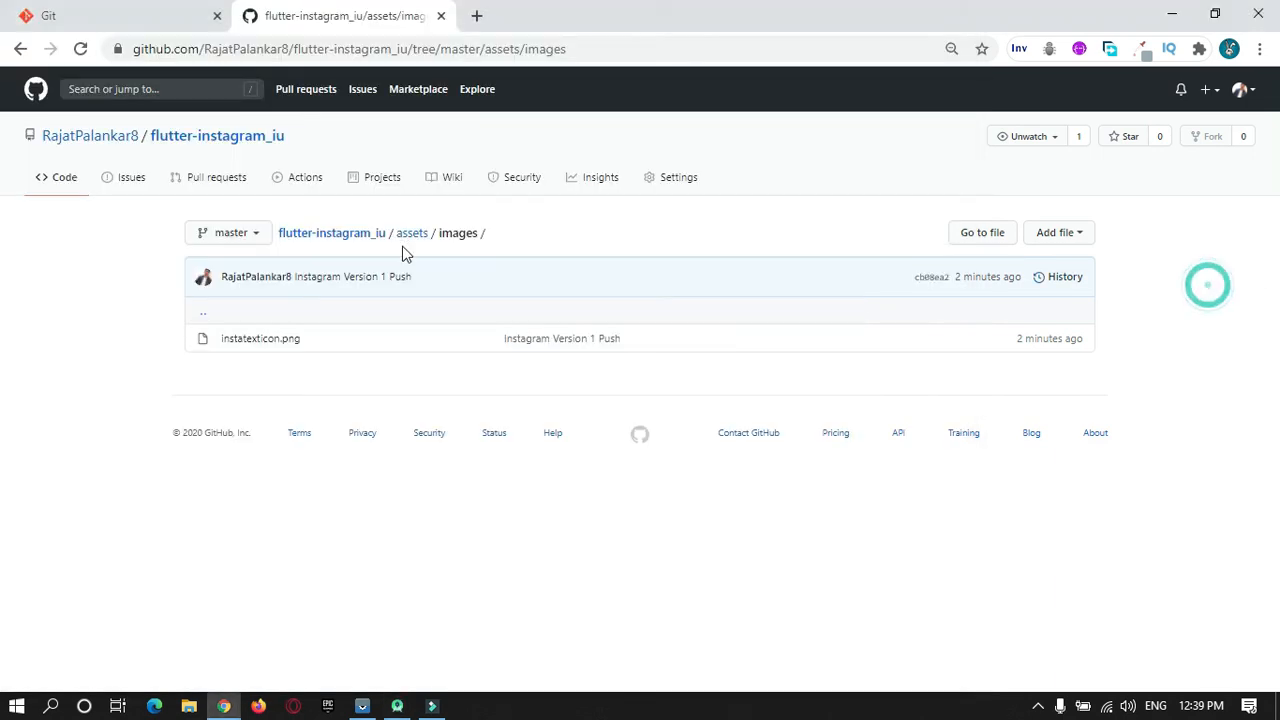
click(357, 236)
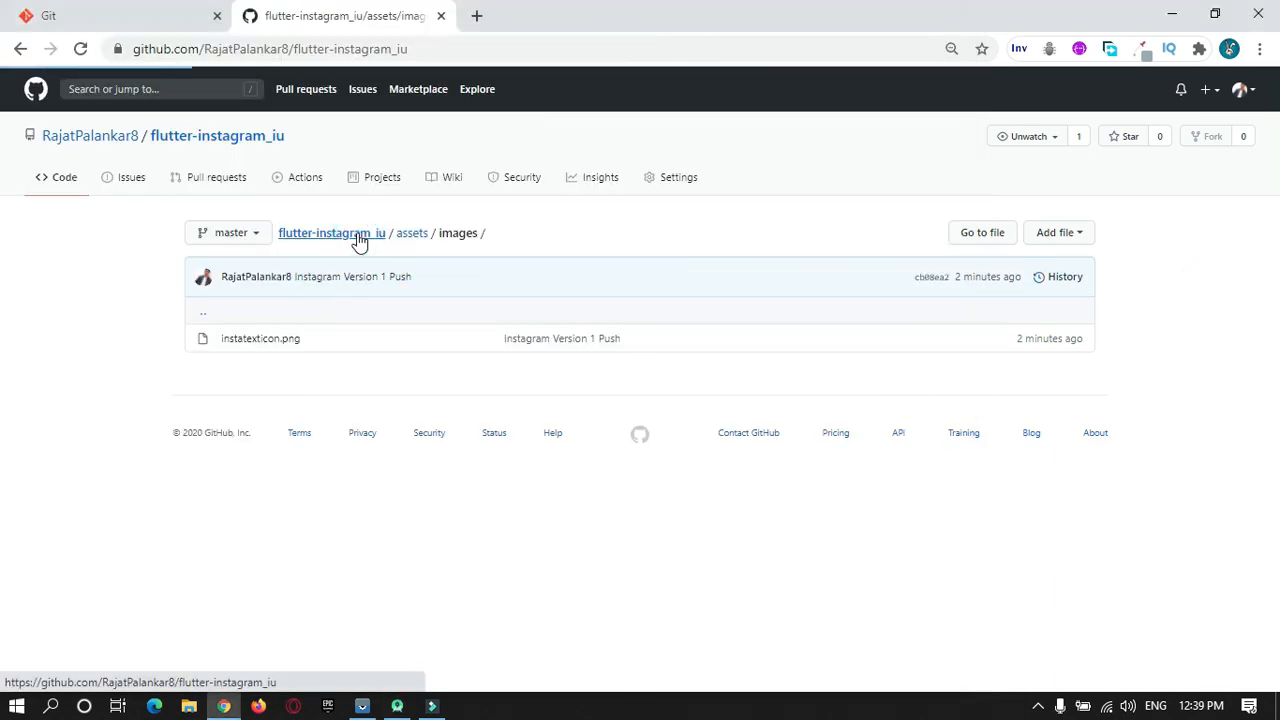
click(219, 396)
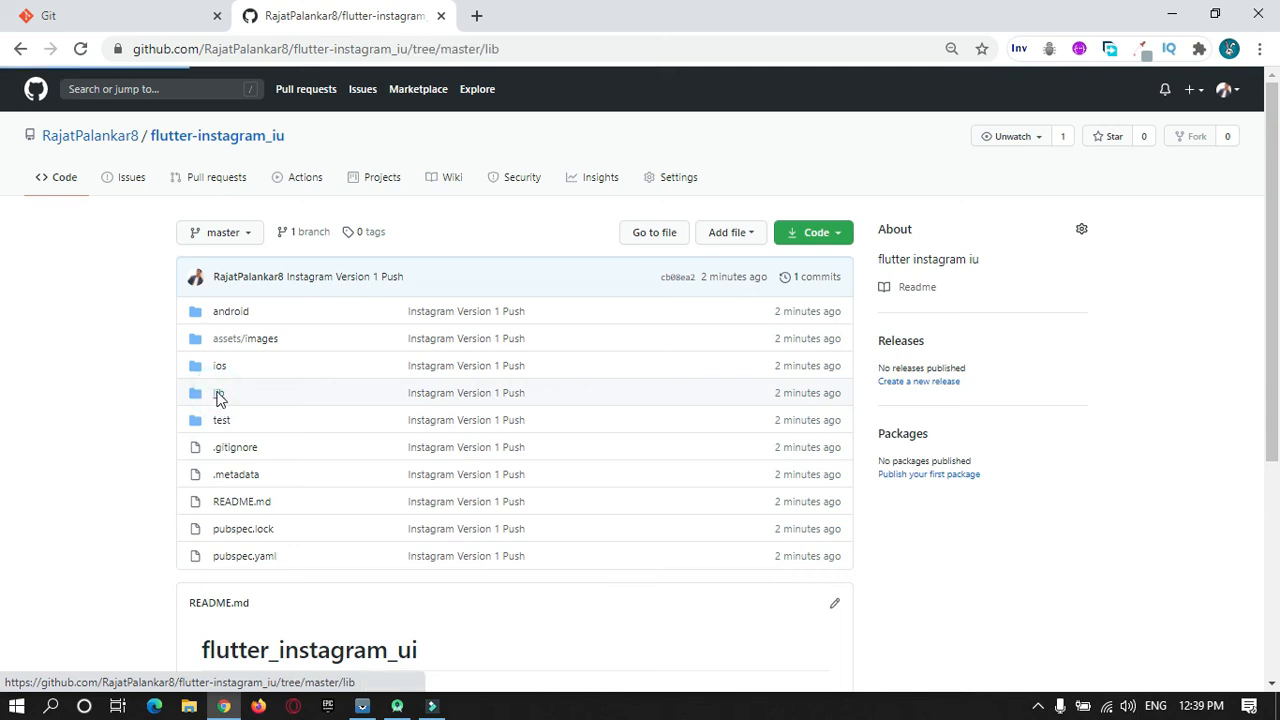
click(241, 475)
scroll(595, 404, down, 3)
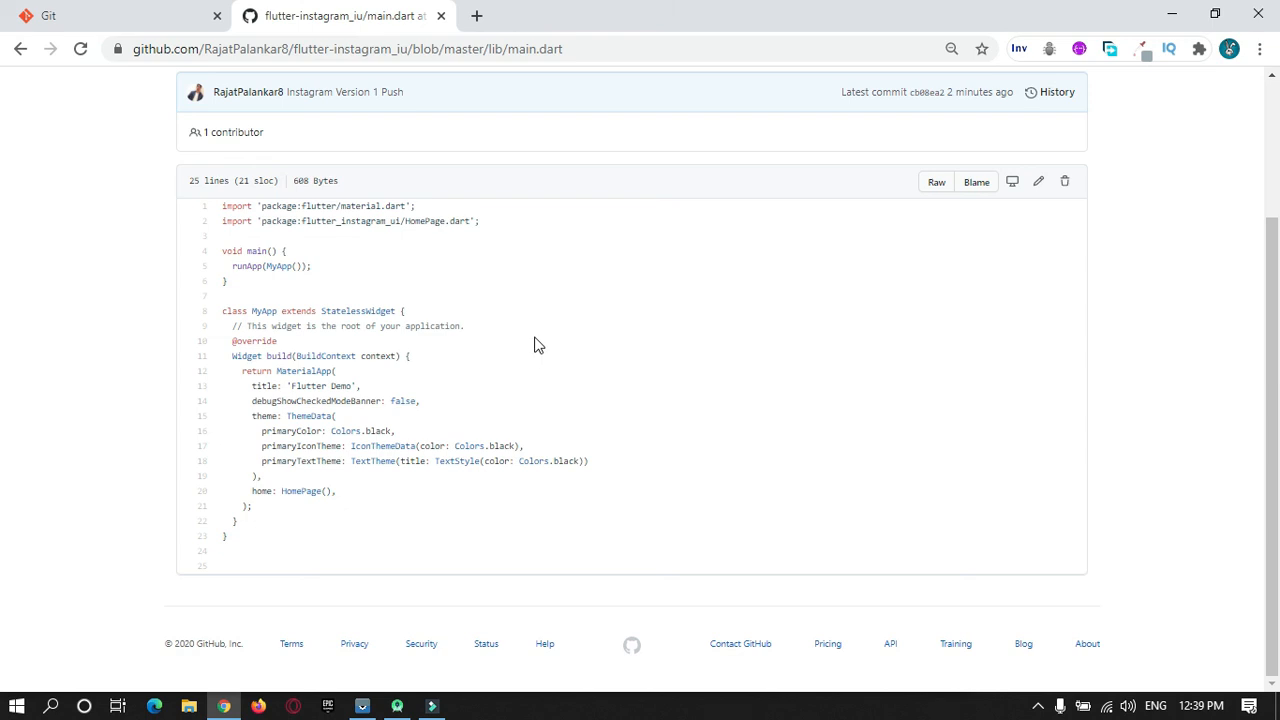
scroll(403, 390, up, 3)
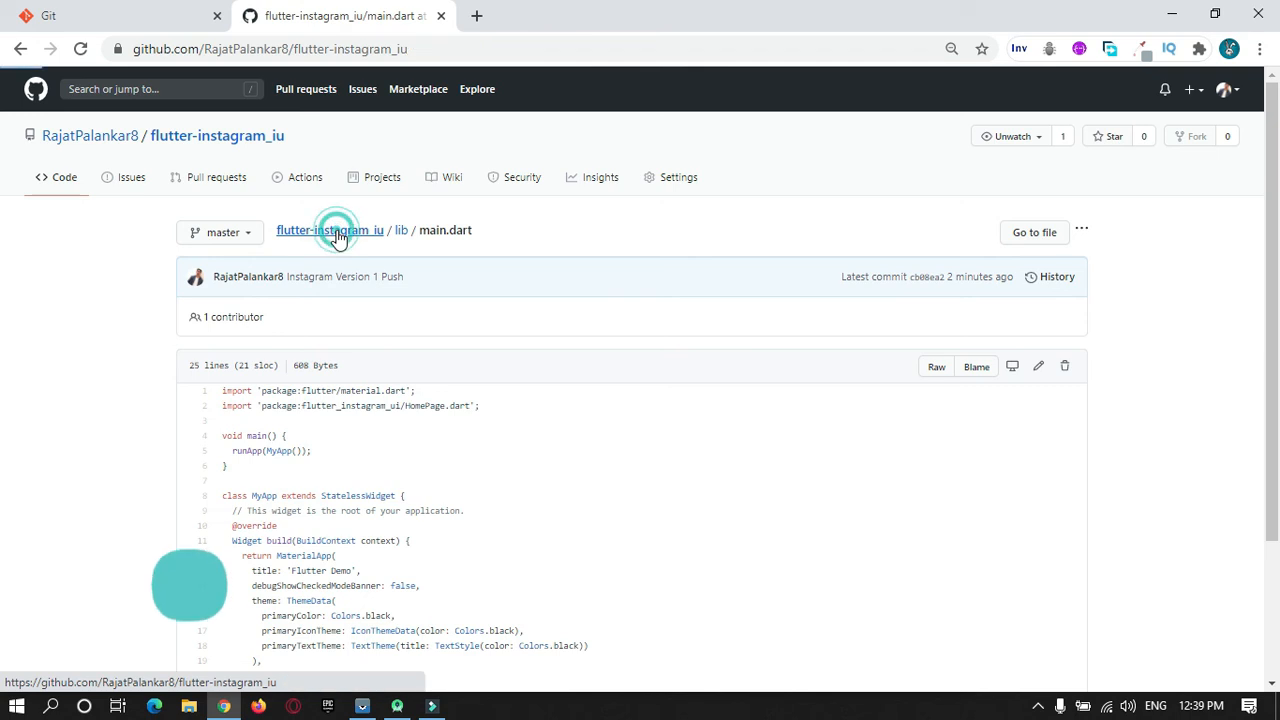
click(338, 236)
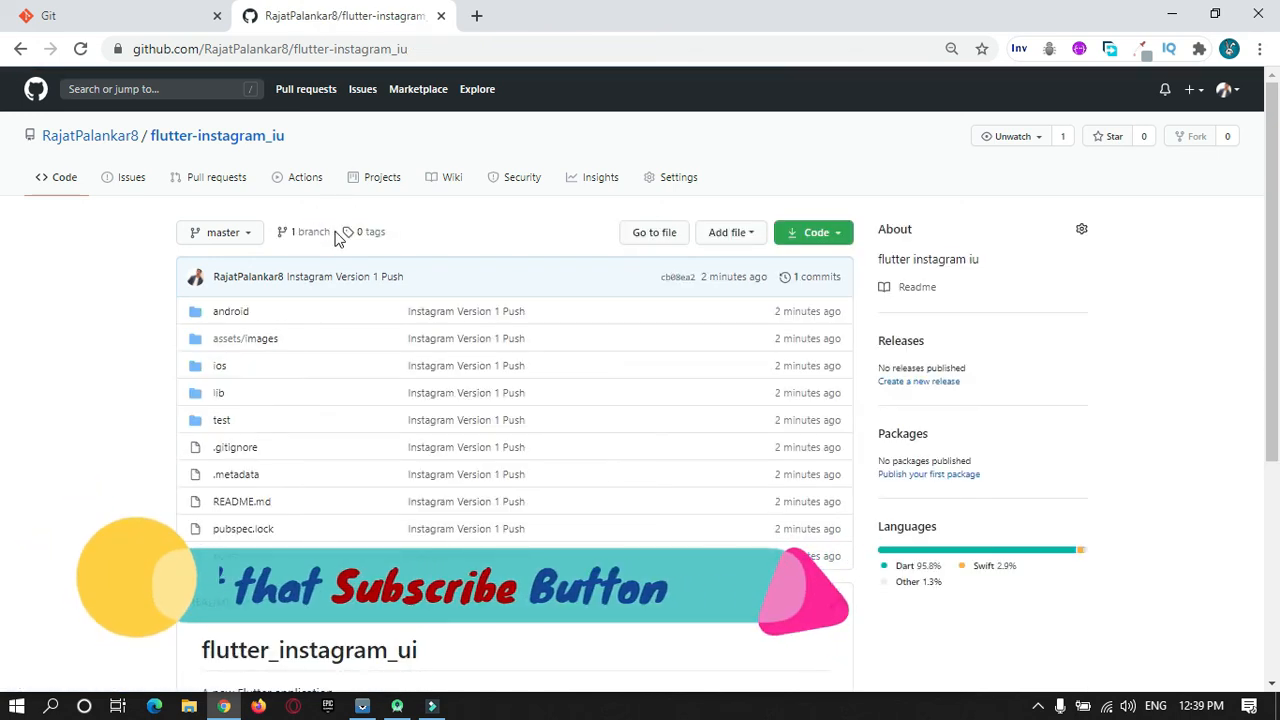